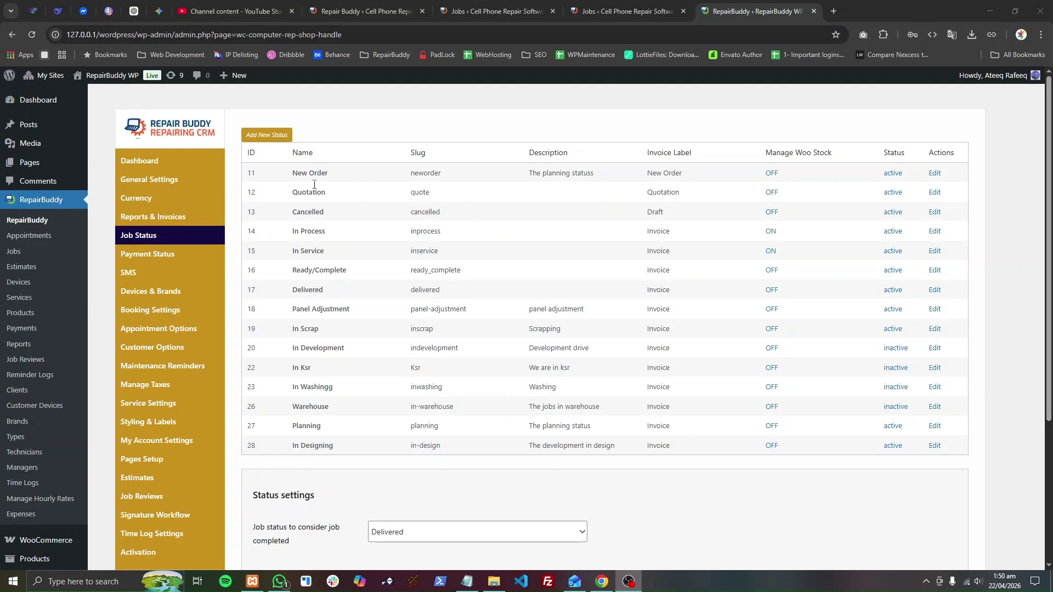
# - Review the RepairBuddy dashboard and general settings, and return to the job status list
pyautogui.click(159, 161)
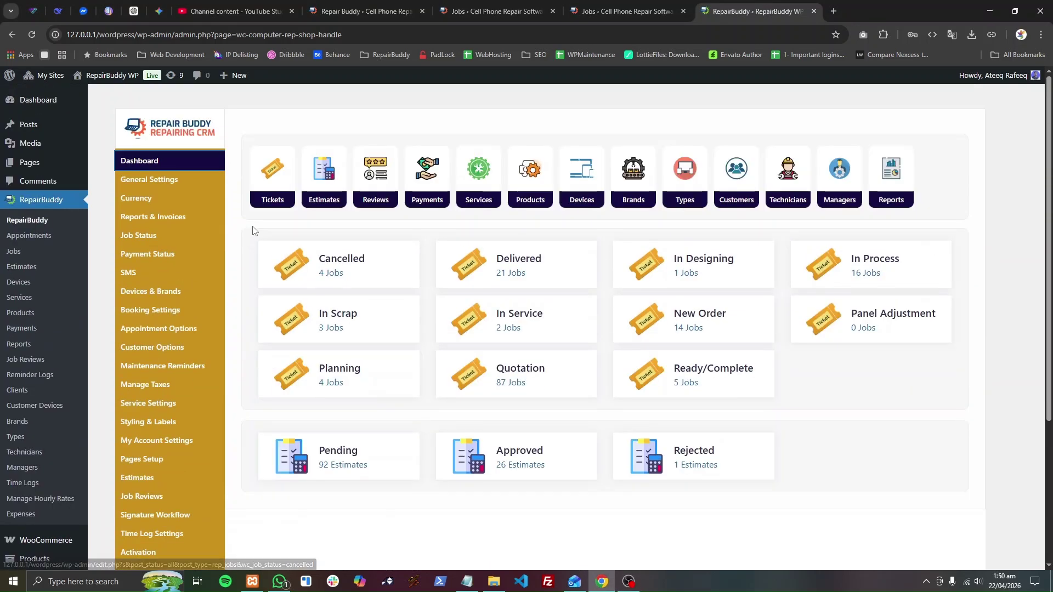
pyautogui.click(149, 180)
pyautogui.scroll(-6, 278, 400)
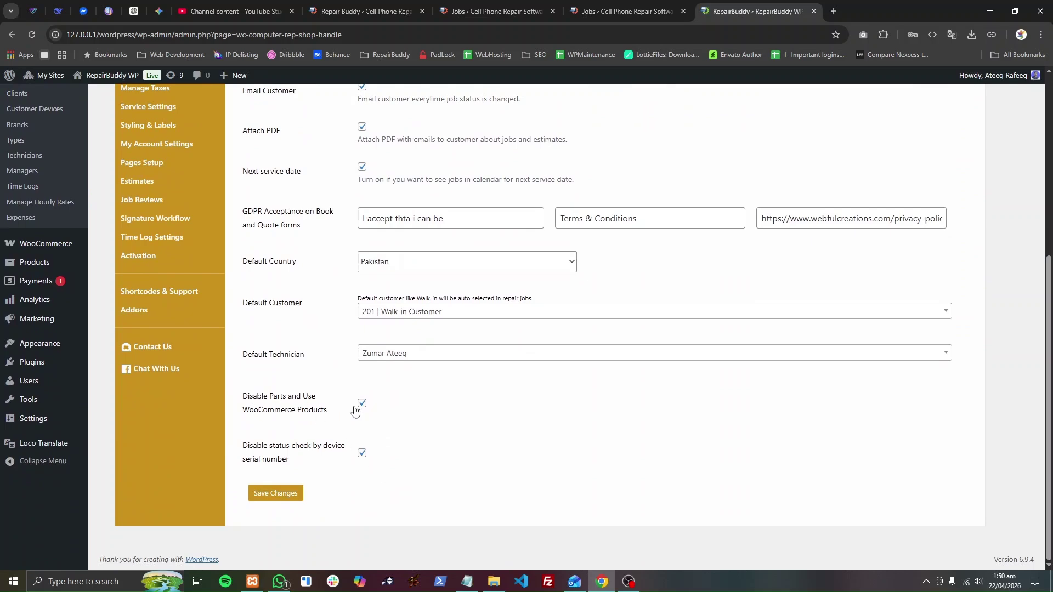
pyautogui.scroll(5, 313, 417)
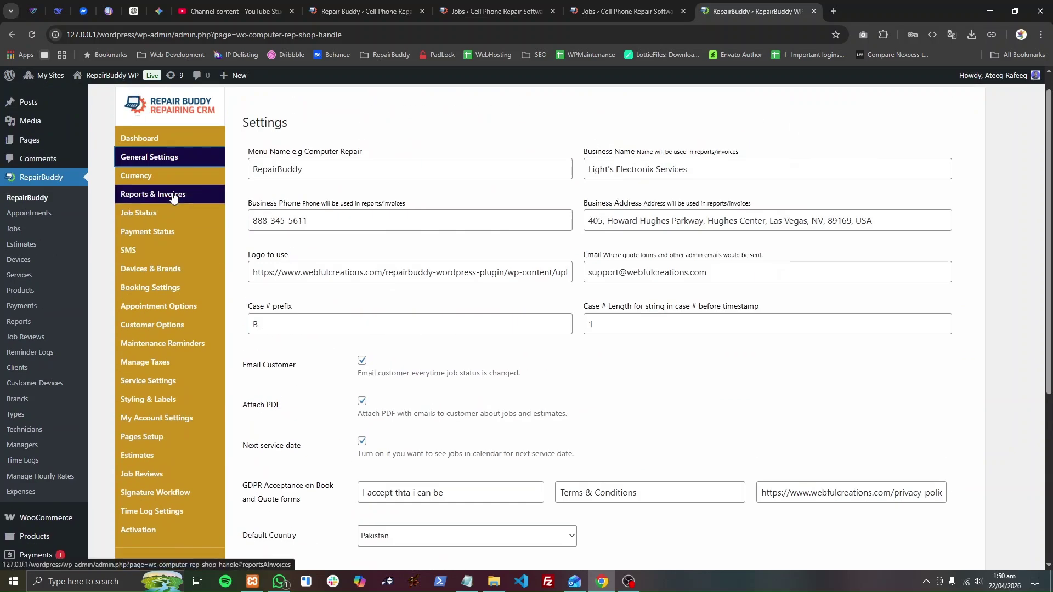
pyautogui.click(136, 213)
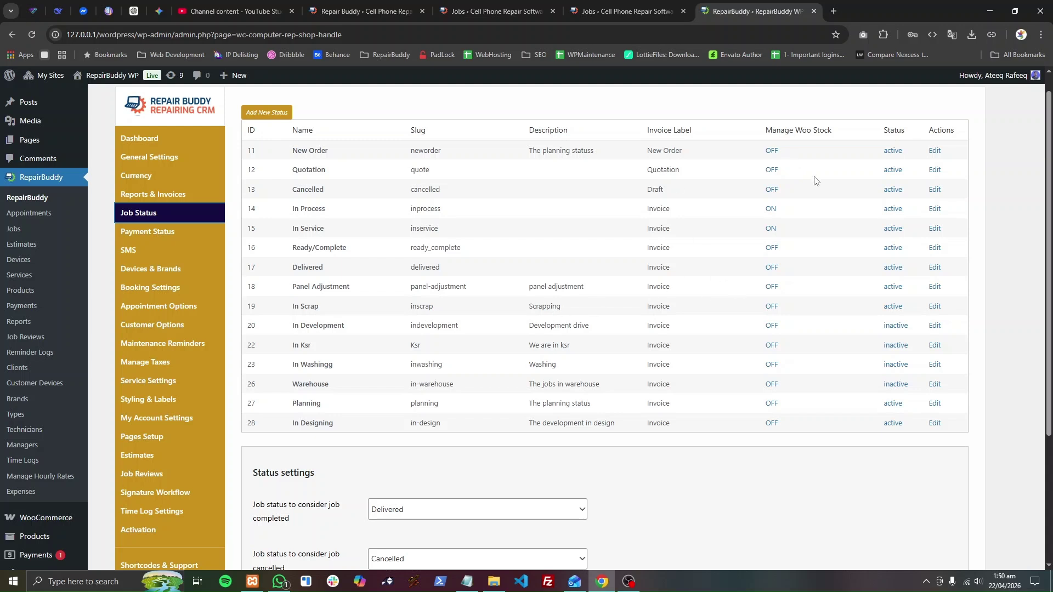
# - Examine the Manage Woo Stock setting for the In Process and Quotation job statuses
pyautogui.moveTo(768, 126); pyautogui.dragTo(834, 131)
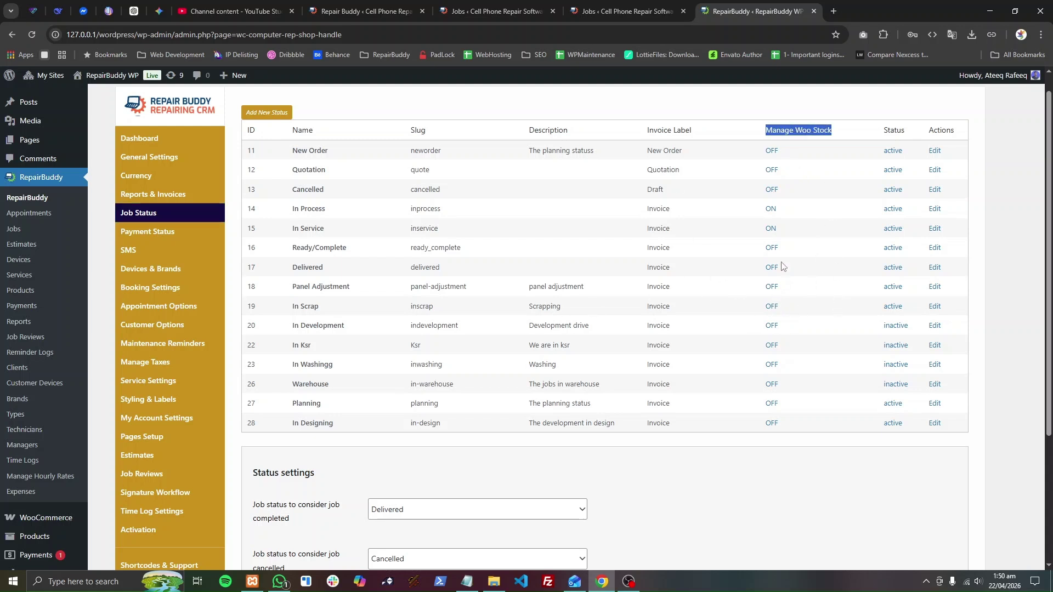
pyautogui.moveTo(296, 209); pyautogui.dragTo(804, 212)
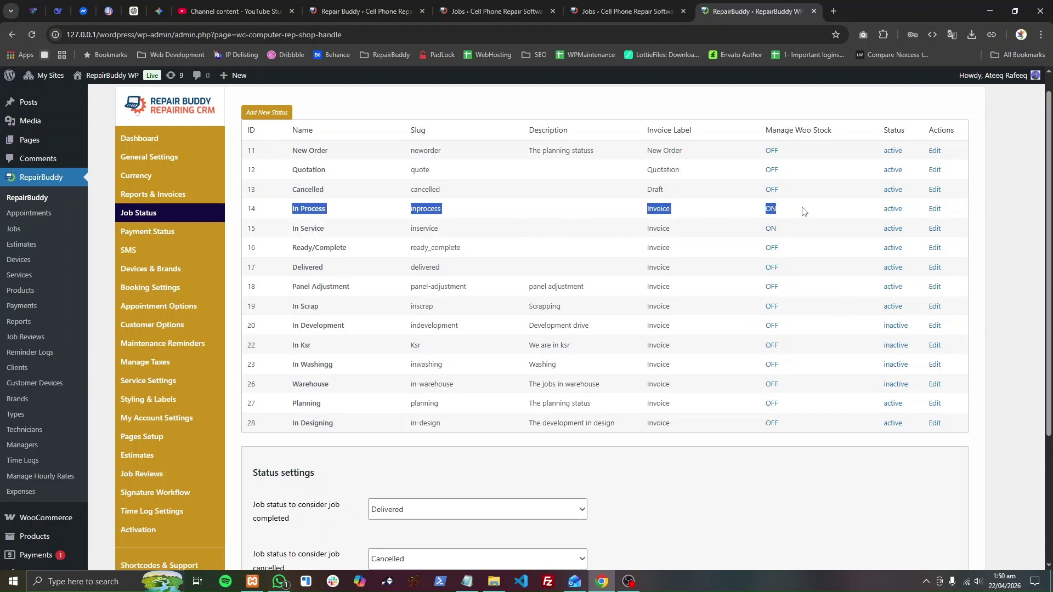
pyautogui.moveTo(766, 130); pyautogui.dragTo(822, 130)
pyautogui.doubleClick(308, 171)
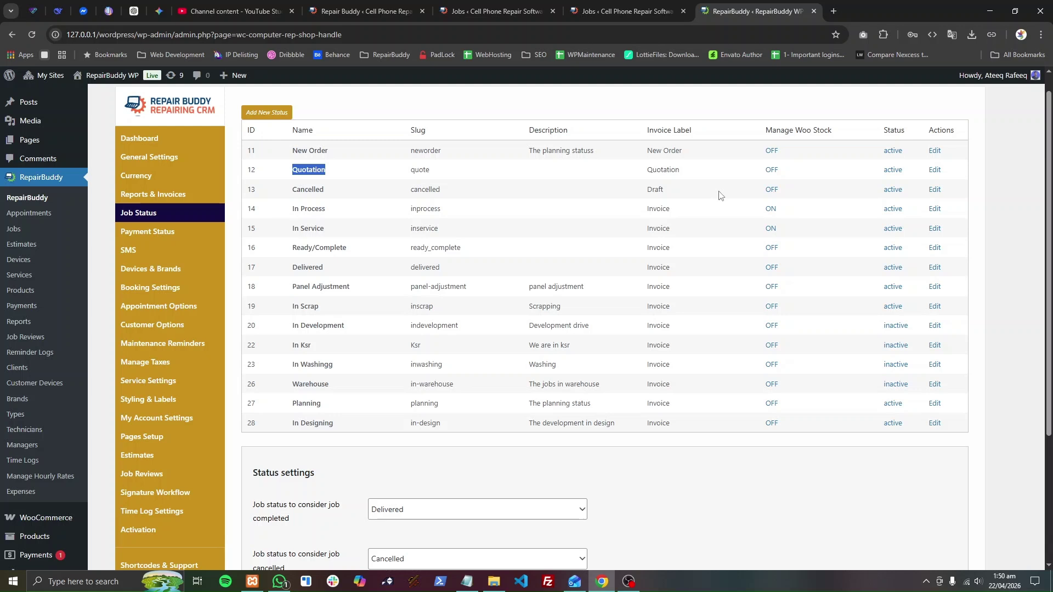
pyautogui.doubleClick(817, 127)
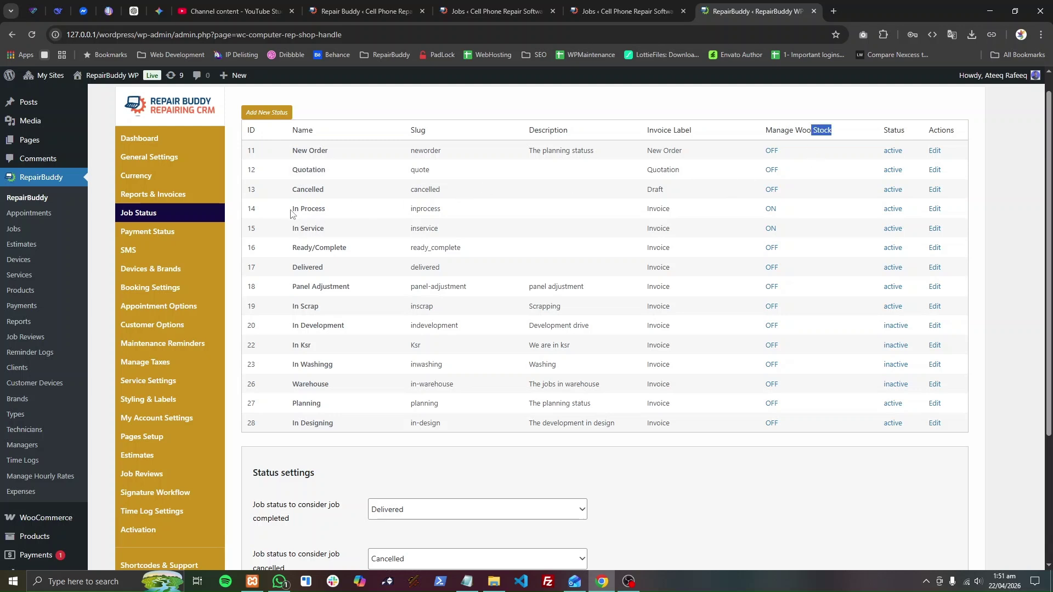
pyautogui.moveTo(291, 214); pyautogui.dragTo(359, 214)
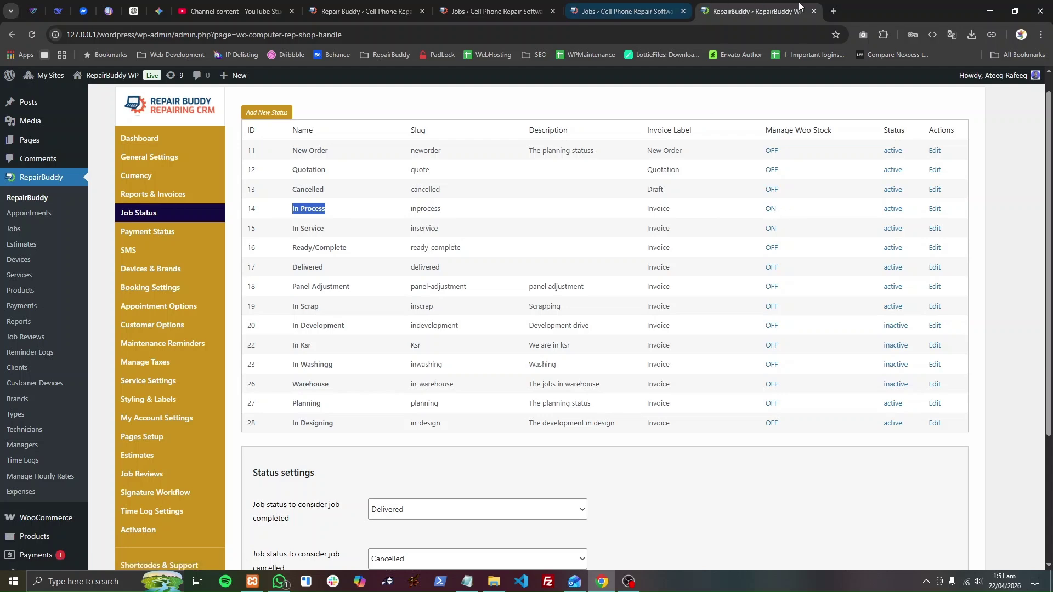
# - Close the local RepairBuddy site and examine the job status list on the Cell Phone Repair Software demo site
pyautogui.click(814, 11)
pyautogui.click(369, 9)
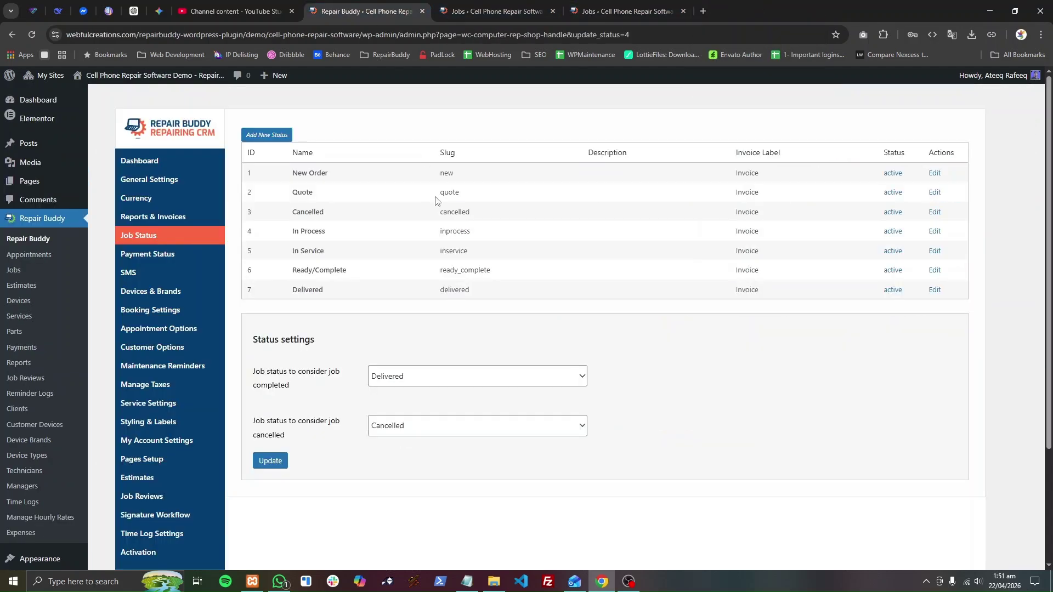
pyautogui.moveTo(292, 180); pyautogui.dragTo(377, 287)
pyautogui.click(382, 321)
# - Check the choices for the job statuses that count a job as completed and as cancelled, without changing them
pyautogui.click(419, 377)
pyautogui.click(420, 379)
pyautogui.click(419, 378)
pyautogui.click(420, 379)
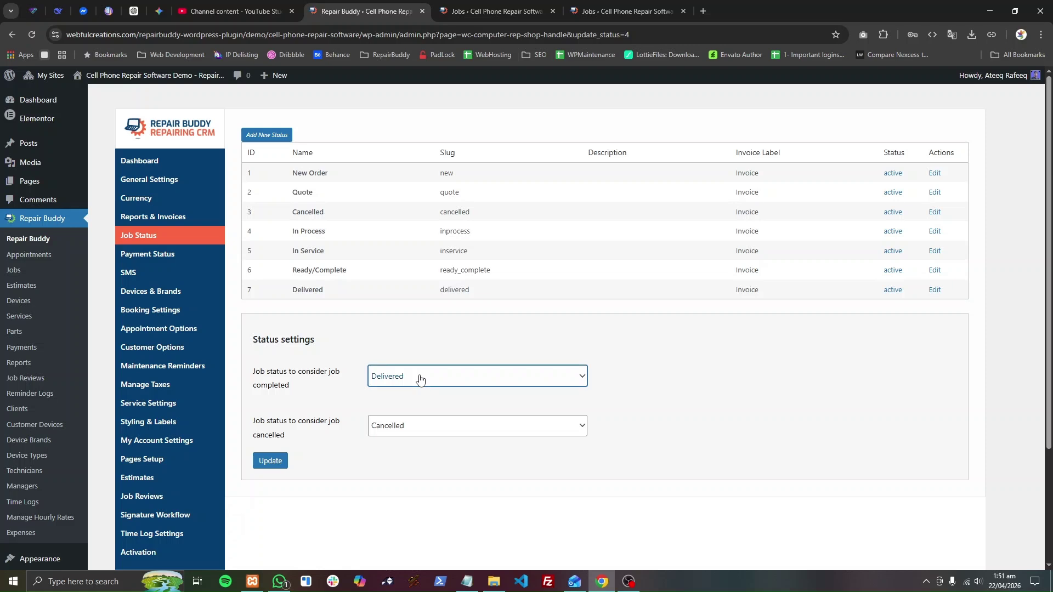
pyautogui.click(398, 431)
pyautogui.click(398, 431)
pyautogui.click(661, 511)
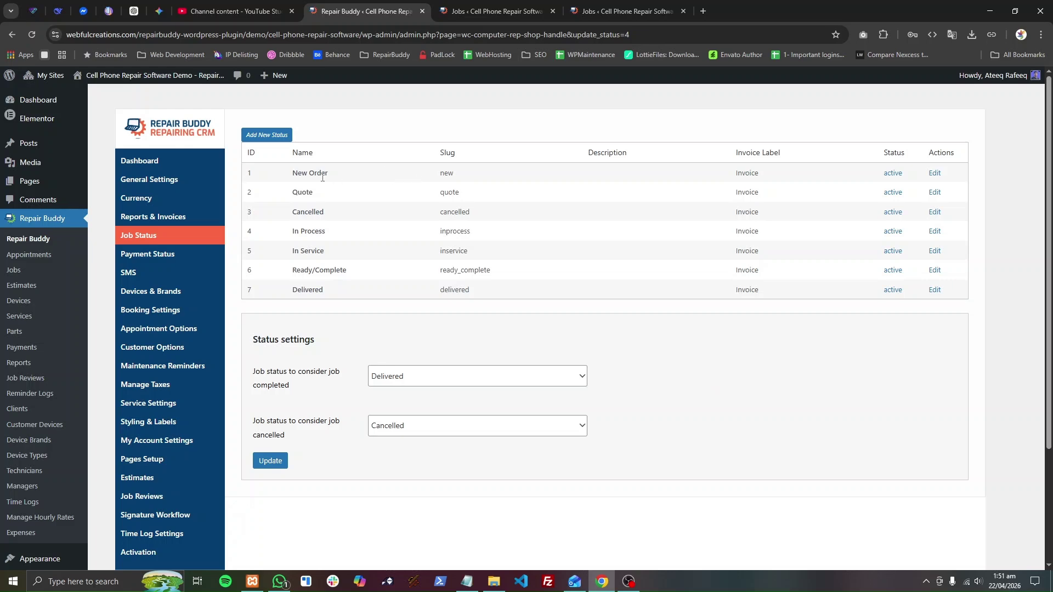
# - Open the form for adding a new job status and close it without saving
pyautogui.click(266, 135)
pyautogui.click(540, 335)
pyautogui.click(778, 125)
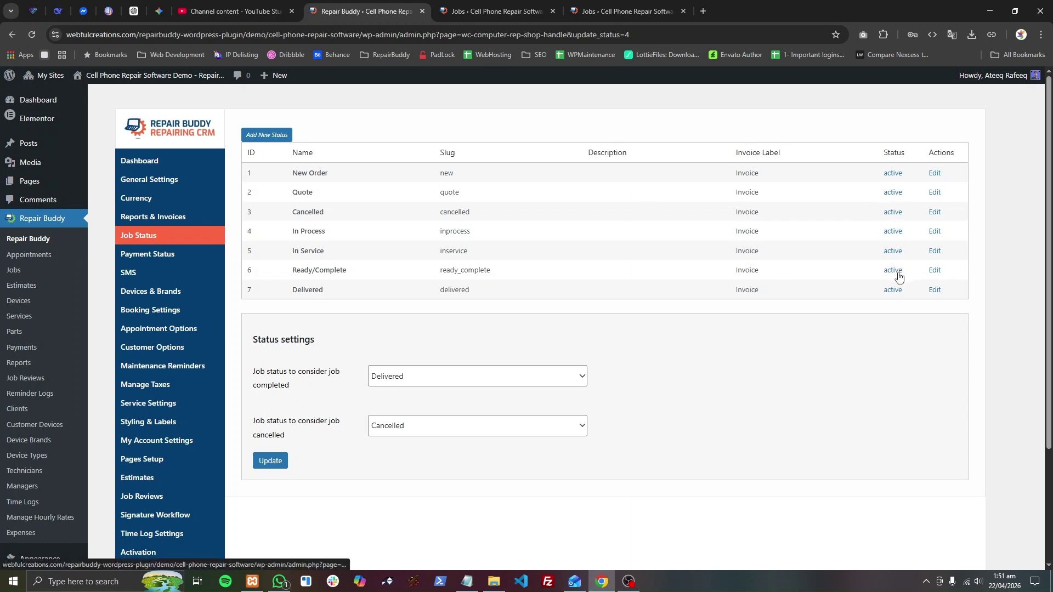
# - Change the New Order status's invoice label to "Received" and save the update
pyautogui.doubleClick(741, 180)
pyautogui.click(935, 173)
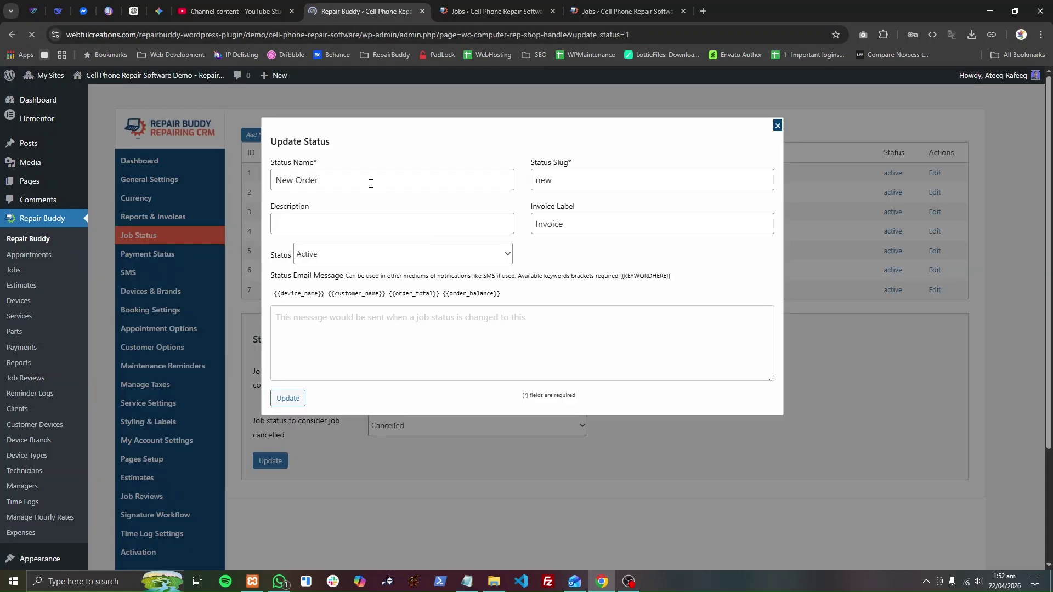
pyautogui.click(370, 183)
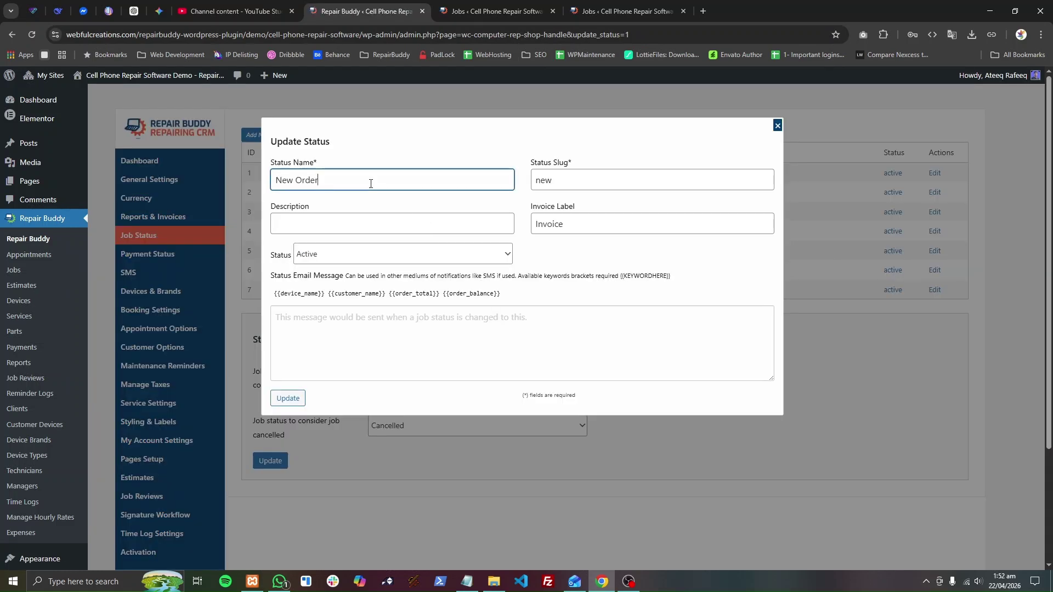
pyautogui.doubleClick(568, 217)
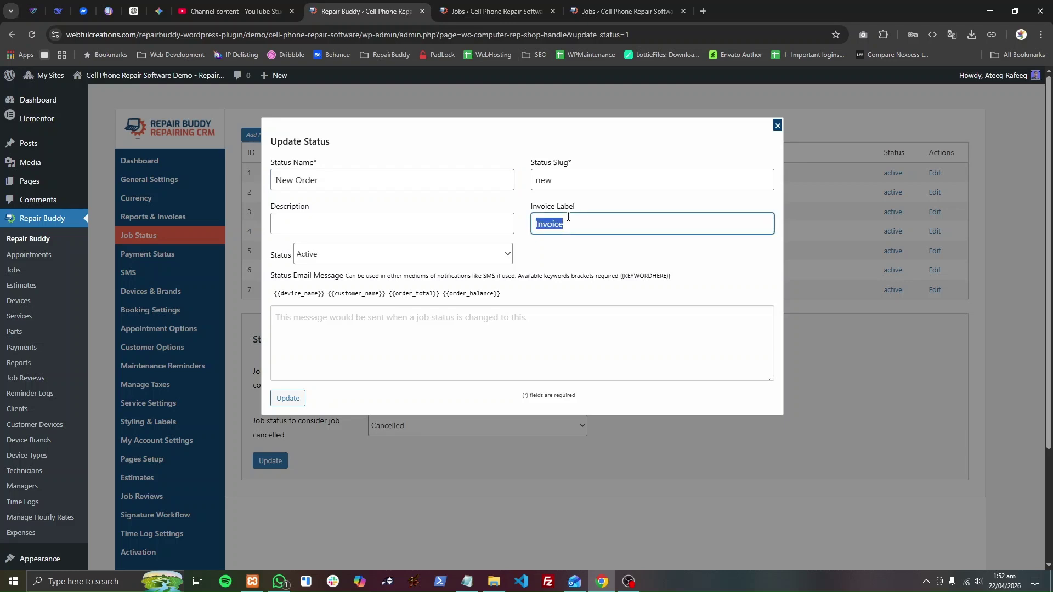
pyautogui.write('R')
pyautogui.click(288, 398)
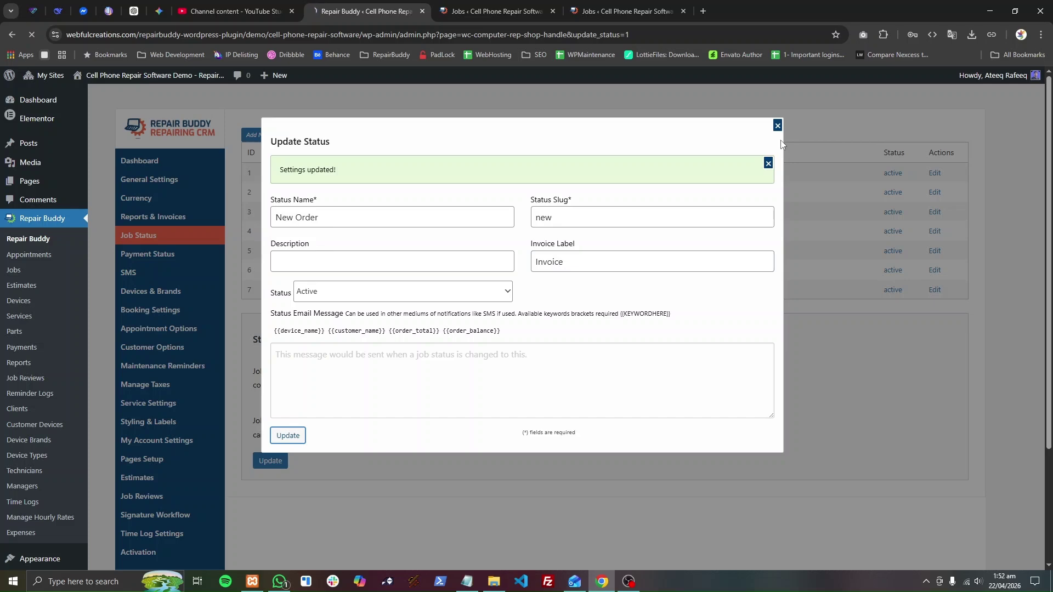
pyautogui.click(777, 126)
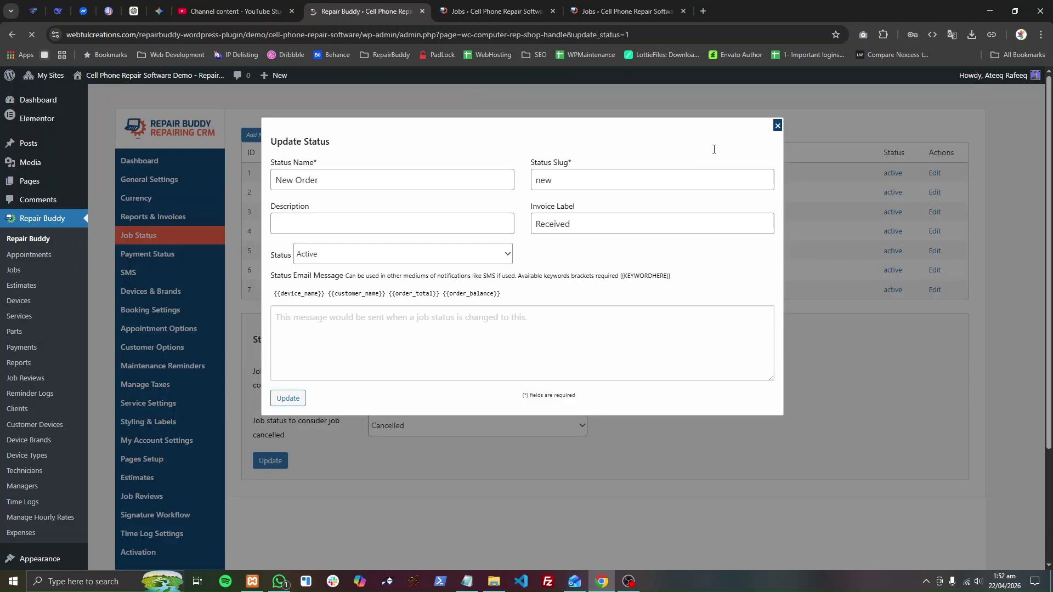
pyautogui.click(775, 126)
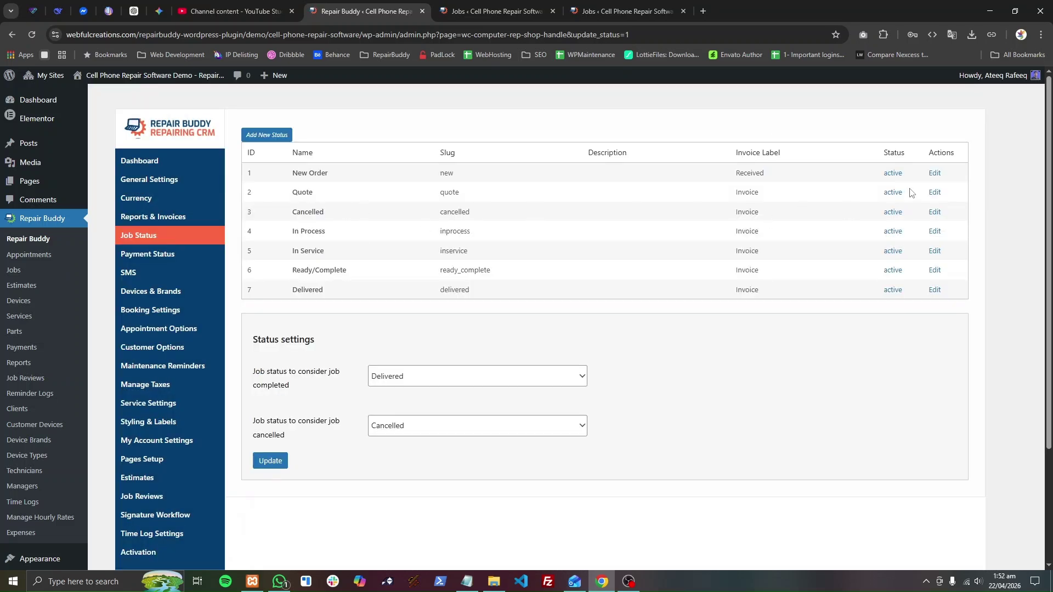
# - Change the Quote status's invoice label to "Job Quote" and save the update
pyautogui.click(942, 192)
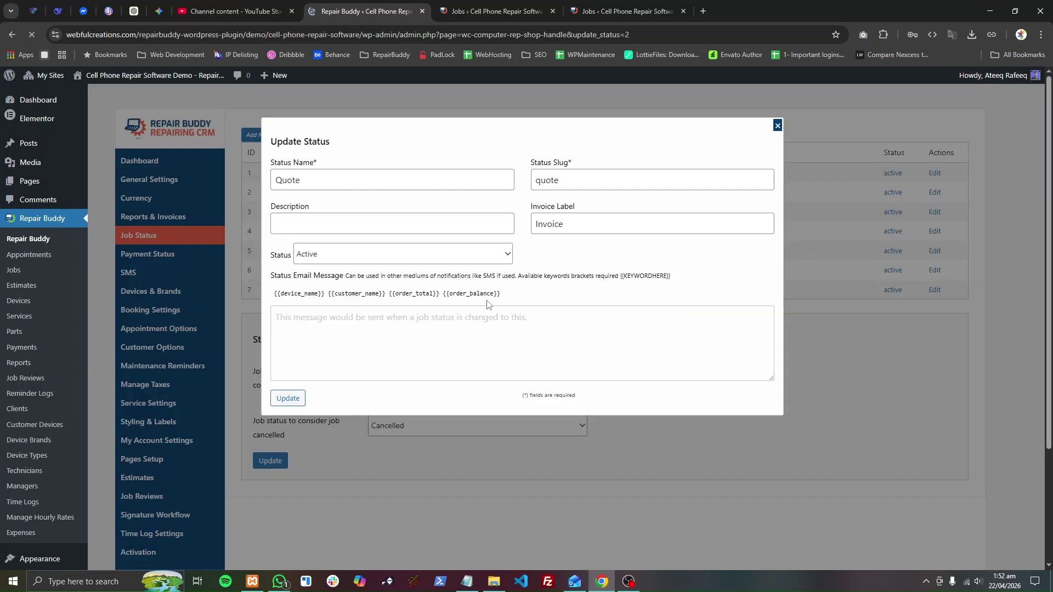
pyautogui.doubleClick(570, 225)
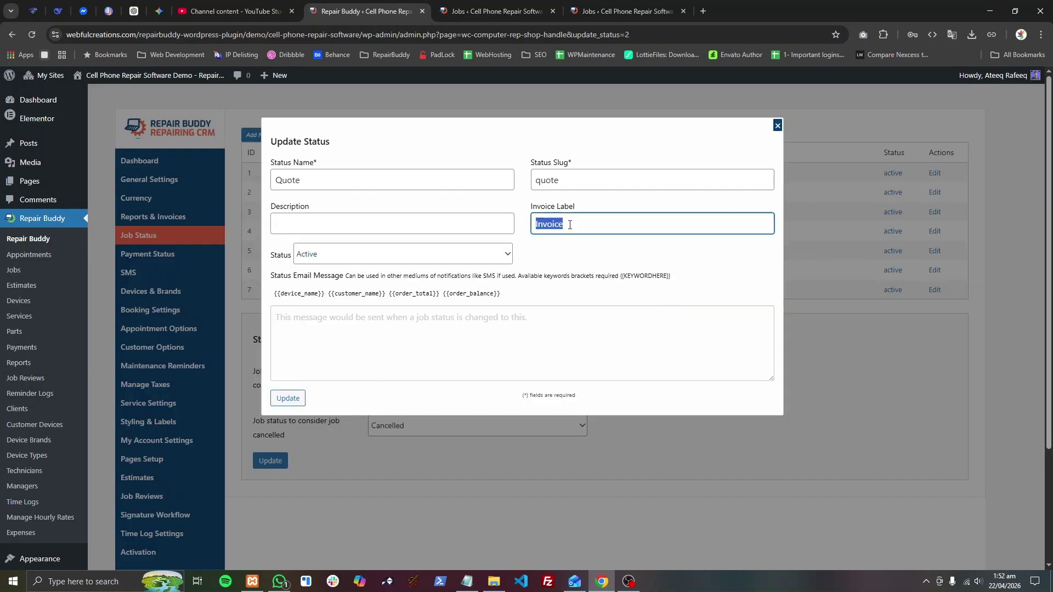
pyautogui.write('Job Quote')
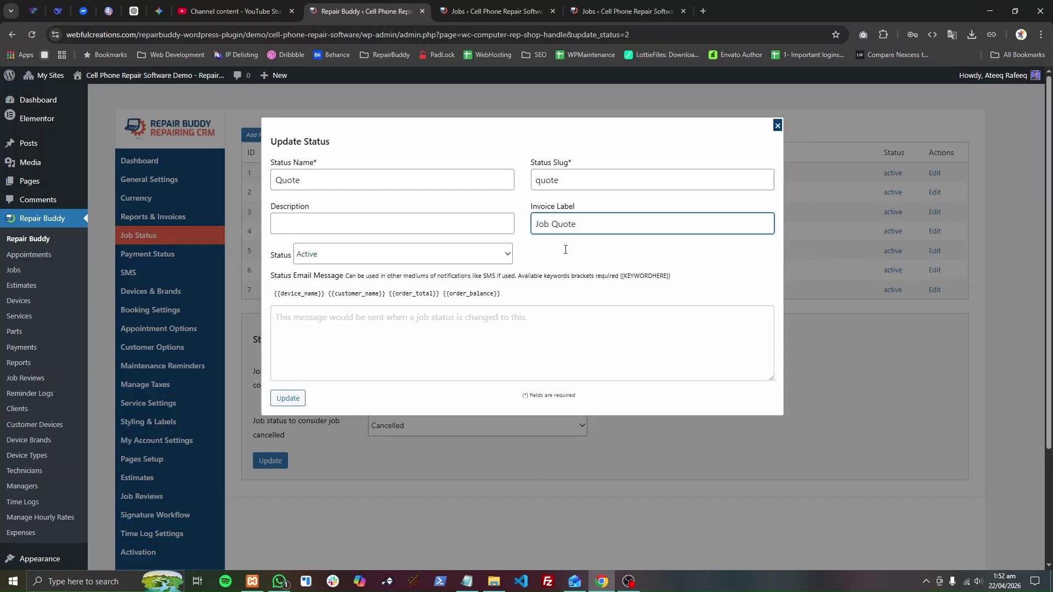
pyautogui.click(282, 400)
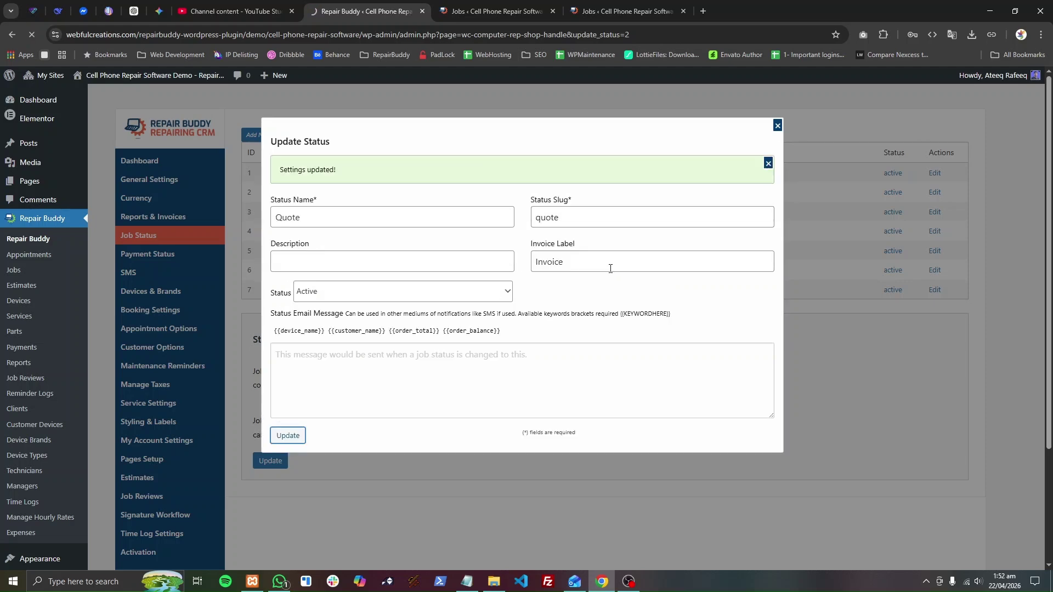
pyautogui.click(777, 126)
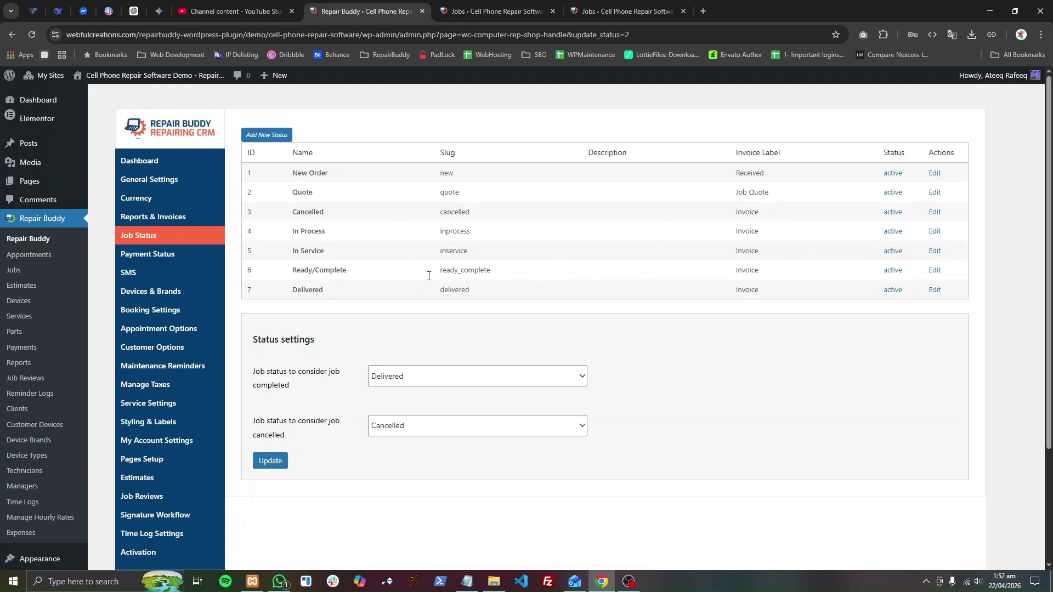
# - Open the In Process status for editing and rename it "In Repair"
pyautogui.moveTo(300, 233); pyautogui.dragTo(324, 235)
pyautogui.click(932, 232)
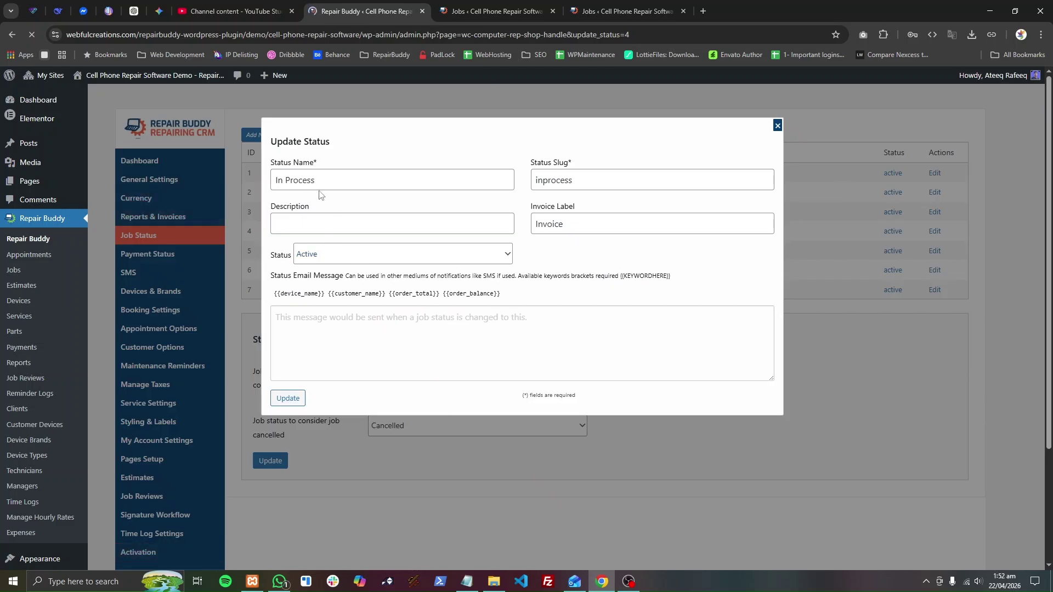
pyautogui.doubleClick(298, 181)
pyautogui.write('Re')
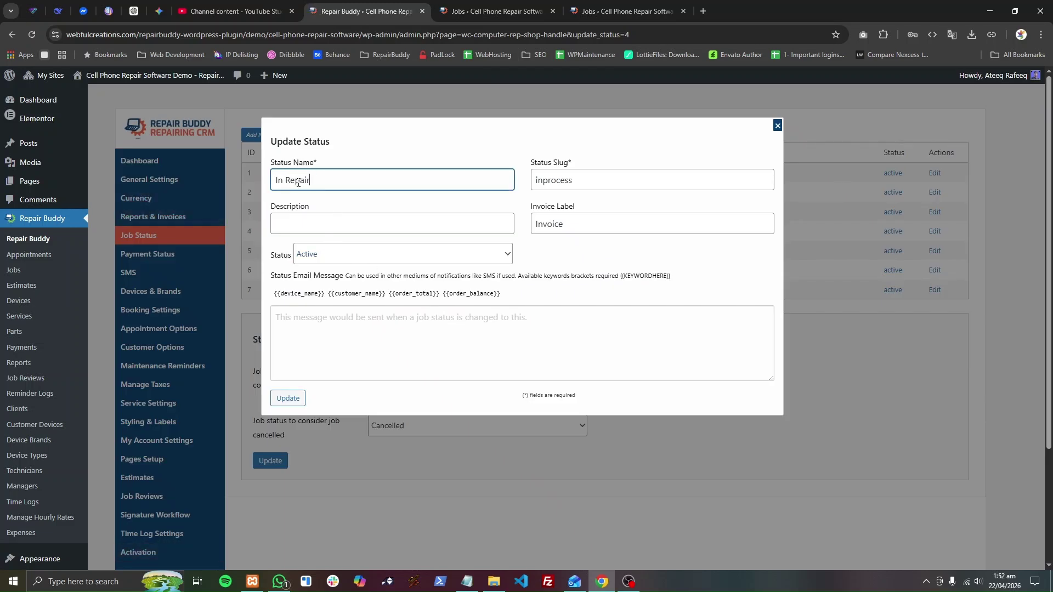
pyautogui.write('pair')
pyautogui.doubleClick(556, 179)
pyautogui.write('inrepai')
pyautogui.hotkey('ctrl', 'z')
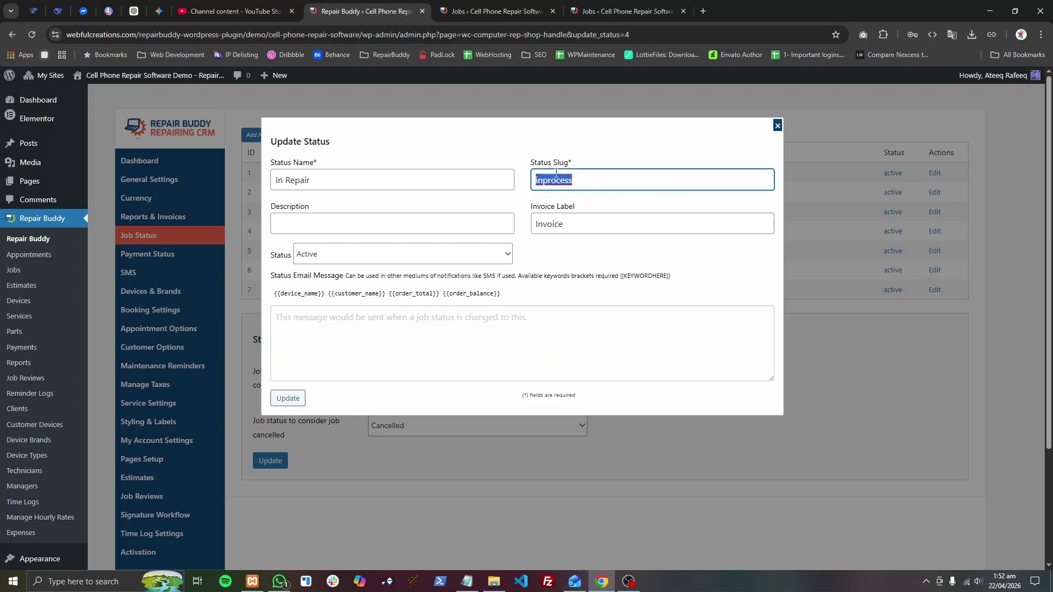
# - Switch to Notepad and cut the first e-mail template, which tells the customer that work on the device has started
pyautogui.click(468, 582)
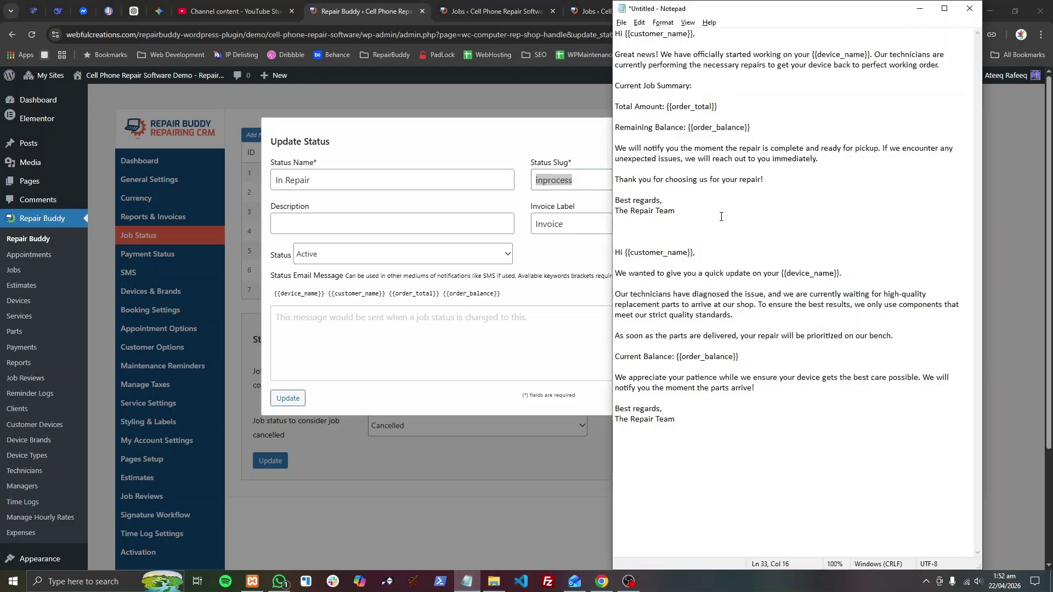
pyautogui.hotkey('shift', 'Up')
pyautogui.hotkey('shift', 'Up')
pyautogui.hotkey('shift', 'Up')
pyautogui.hotkey('shift', 'Up')
pyautogui.hotkey('shift', 'Up')
pyautogui.hotkey('shift', 'Up')
pyautogui.hotkey('shift', 'Up')
pyautogui.hotkey('shift', 'Up')
pyautogui.hotkey('shift', 'Up')
pyautogui.hotkey('shift', 'Up')
pyautogui.hotkey('shift', 'Up')
pyautogui.hotkey('shift', 'Up')
pyautogui.hotkey('shift', 'Up')
pyautogui.hotkey('shift', 'Up')
pyautogui.hotkey('shift', 'Up')
pyautogui.hotkey('shift', 'Up')
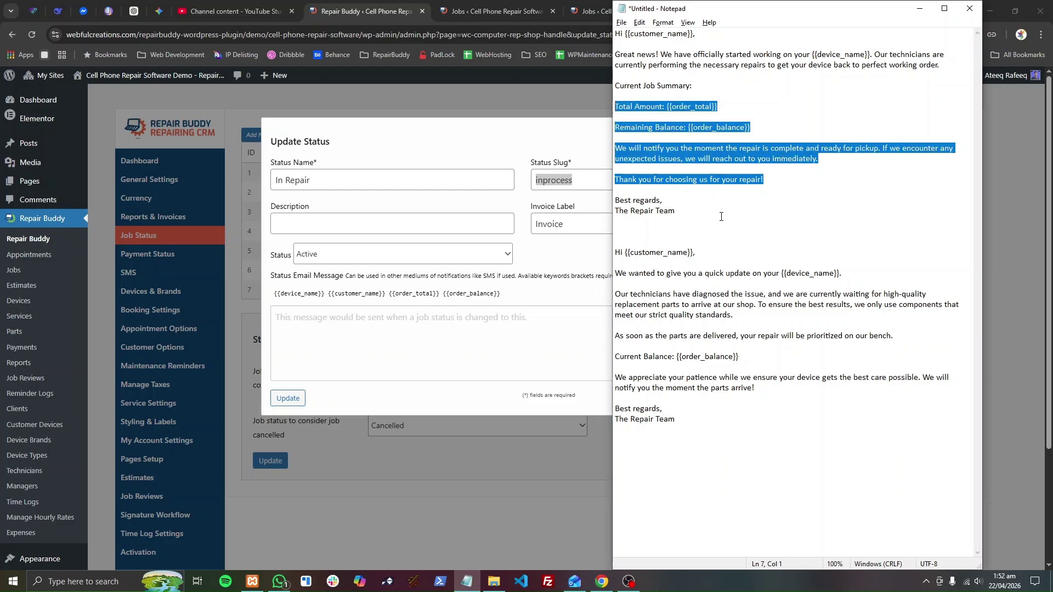
pyautogui.hotkey('ctrl', 'x')
# - Paste the cut template as the In Repair status's e-mail message in the Update Status form and save the update
pyautogui.click(456, 369)
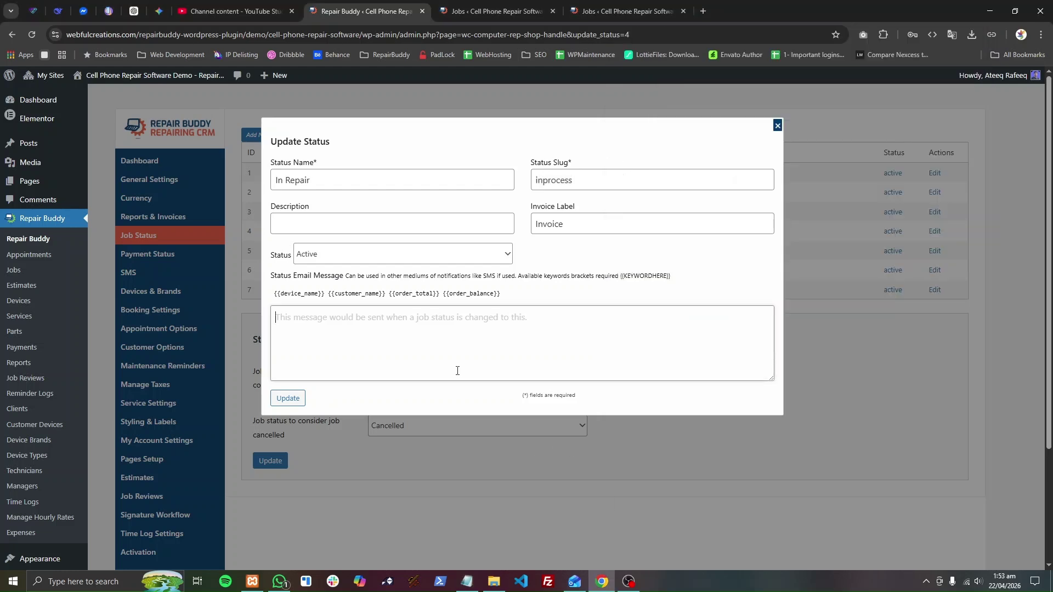
pyautogui.hotkey('ctrl', 'v')
pyautogui.click(288, 398)
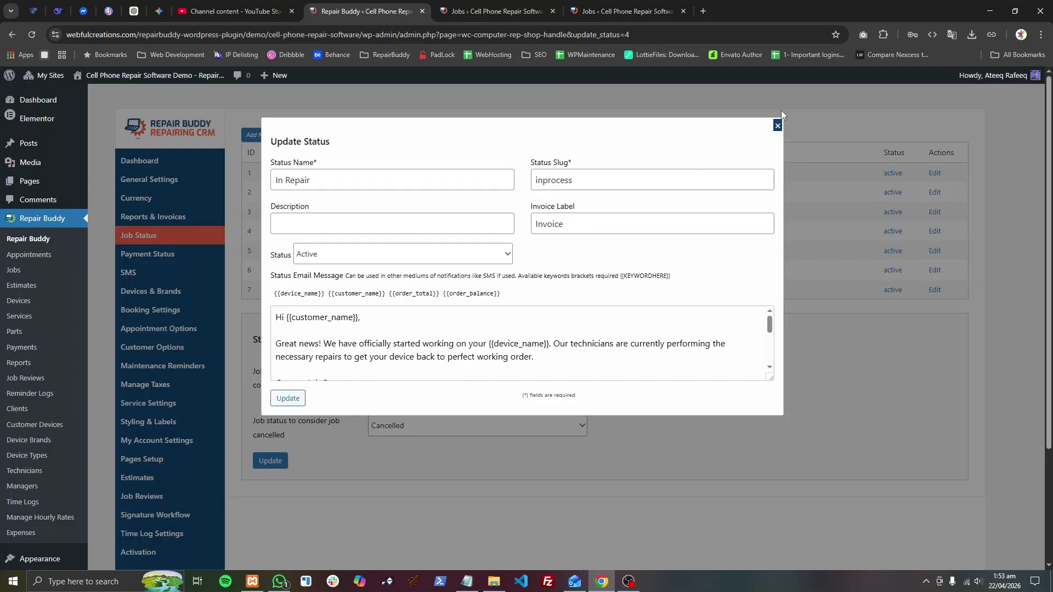
pyautogui.click(778, 125)
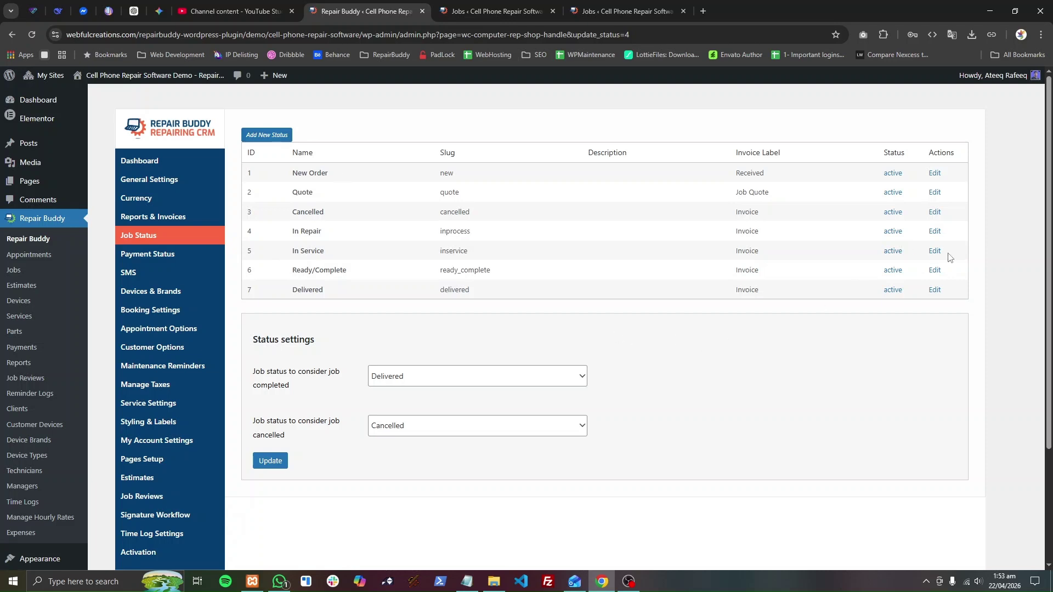
# - Open the In Service status for editing and rename it "Waiting for parts"
pyautogui.click(934, 250)
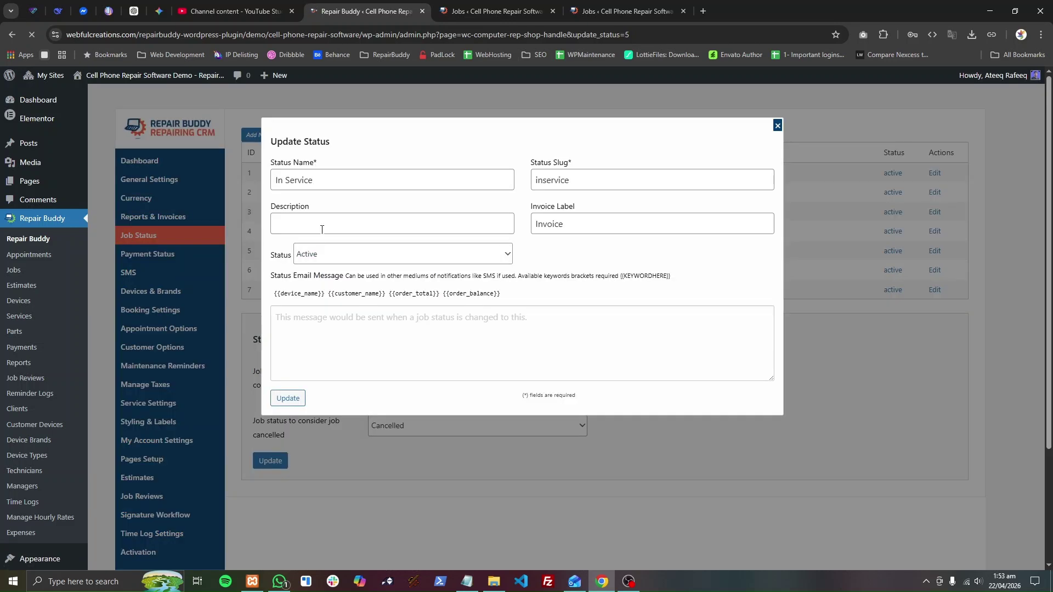
pyautogui.tripleClick(322, 180)
pyautogui.write('Waiting for parts')
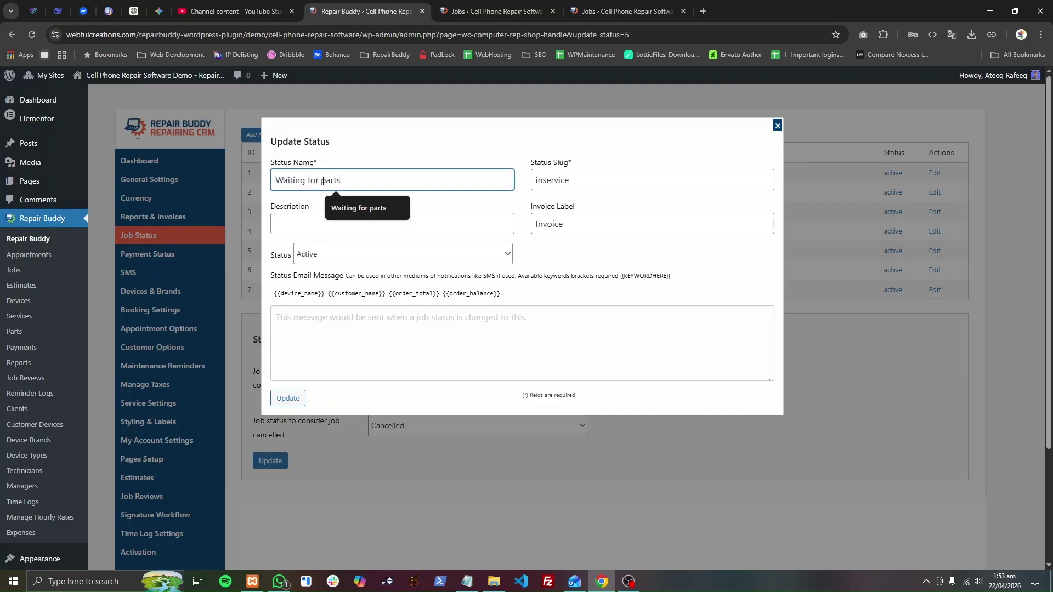
pyautogui.click(417, 373)
# - Switch to Notepad and cut the e-mail template about waiting for replacement parts, from the greeting down to the text above the sign-off
pyautogui.click(467, 581)
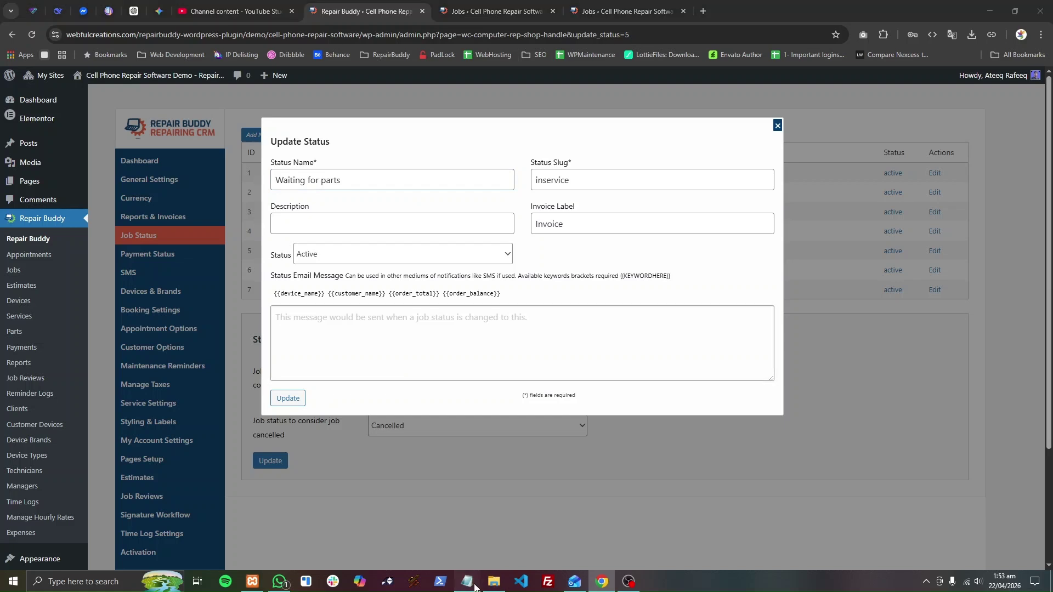
pyautogui.press('Up')
pyautogui.hotkey('shift', 'Down')
pyautogui.hotkey('shift', 'Down')
pyautogui.hotkey('shift', 'Down')
pyautogui.hotkey('shift', 'Down')
pyautogui.hotkey('shift', 'Down')
pyautogui.hotkey('shift', 'Down')
pyautogui.hotkey('shift', 'Down')
pyautogui.hotkey('shift', 'Down')
pyautogui.hotkey('shift', 'Down')
pyautogui.hotkey('shift', 'Down')
pyautogui.hotkey('shift', 'Down')
pyautogui.hotkey('shift', 'Down')
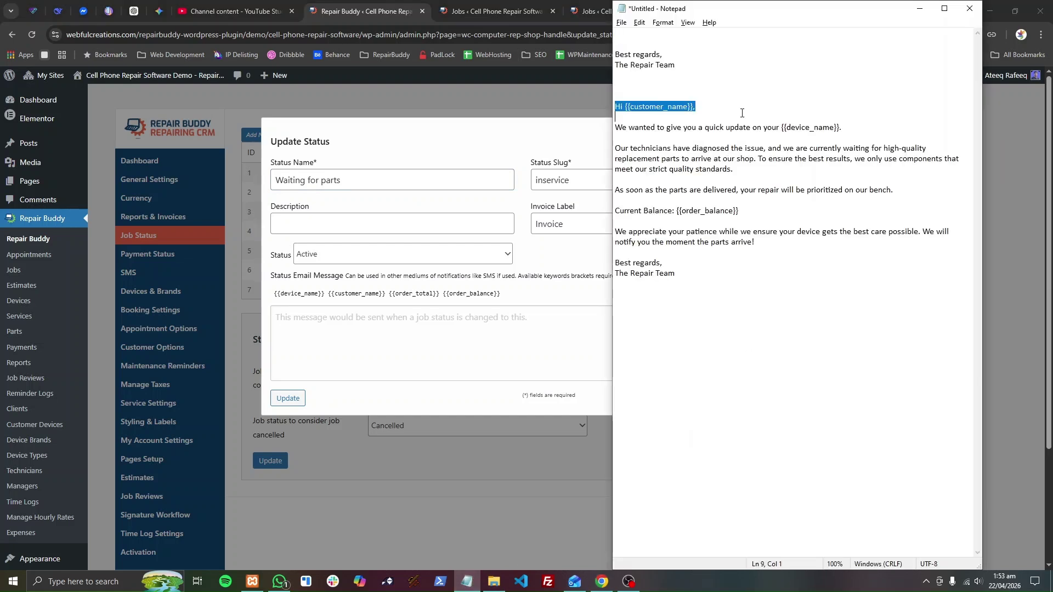
pyautogui.hotkey('shift', 'End')
pyautogui.hotkey('ctrl', 'x')
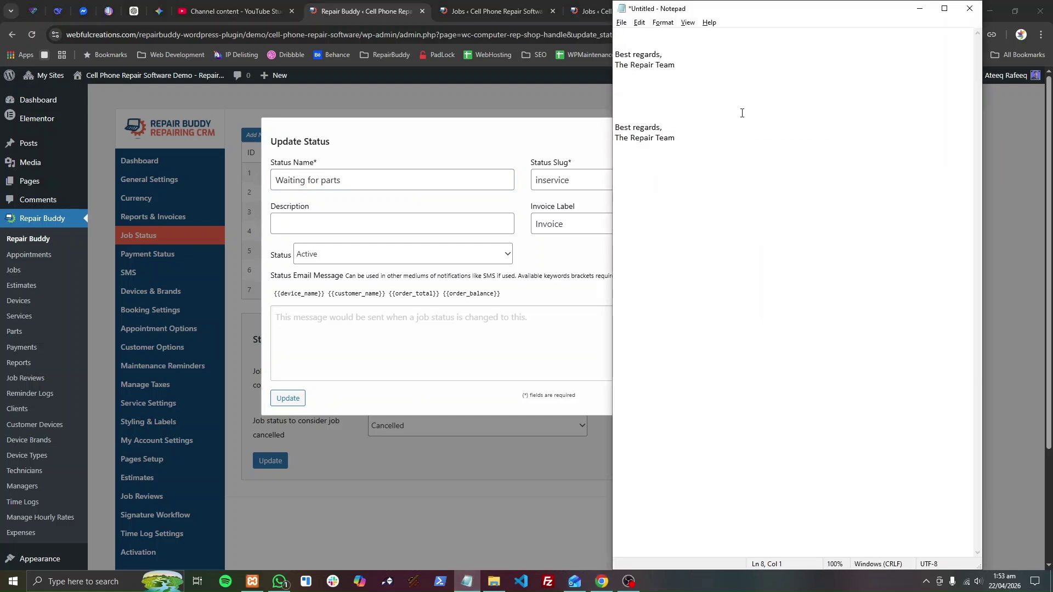
# - Paste the cut template as the Waiting for parts status's e-mail message, save the update and close the form
pyautogui.click(479, 327)
pyautogui.hotkey('ctrl', 'v')
pyautogui.click(283, 398)
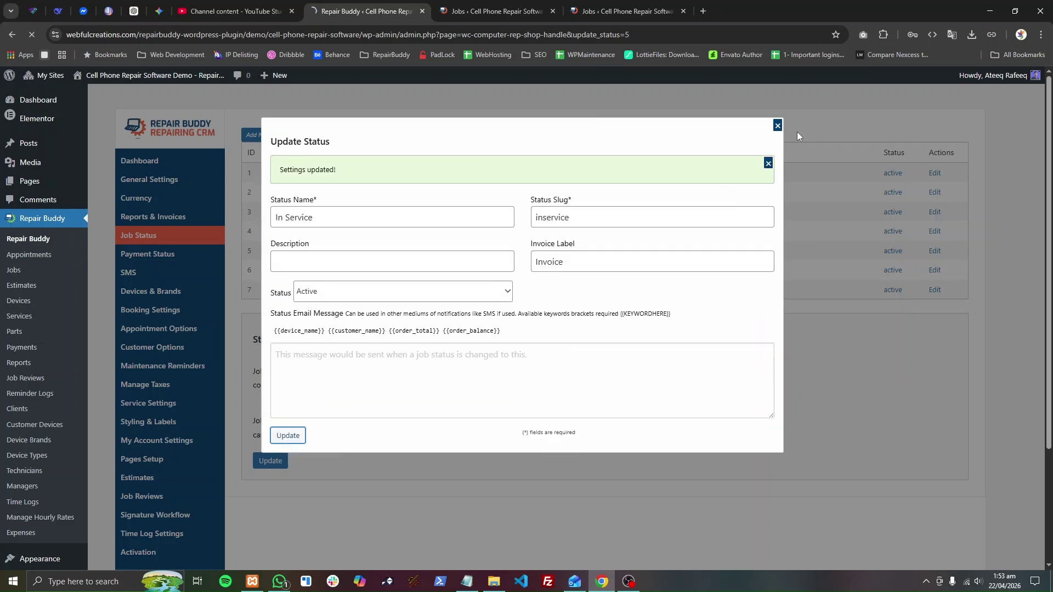
pyautogui.click(779, 127)
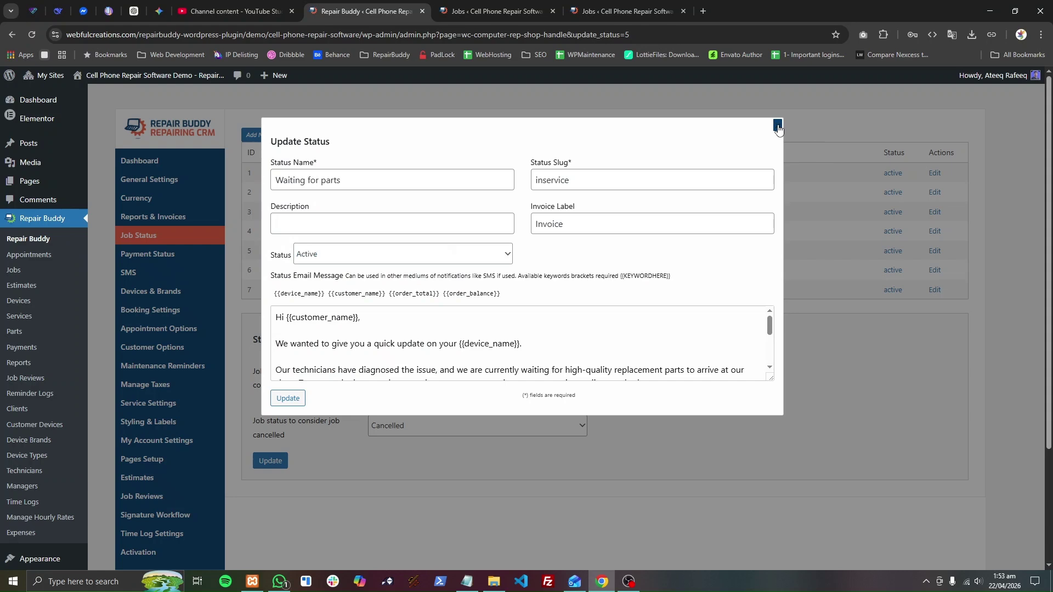
pyautogui.click(778, 127)
# - Check the Email Customer option in the General Settings that controls e-mails on job status changes
pyautogui.click(139, 160)
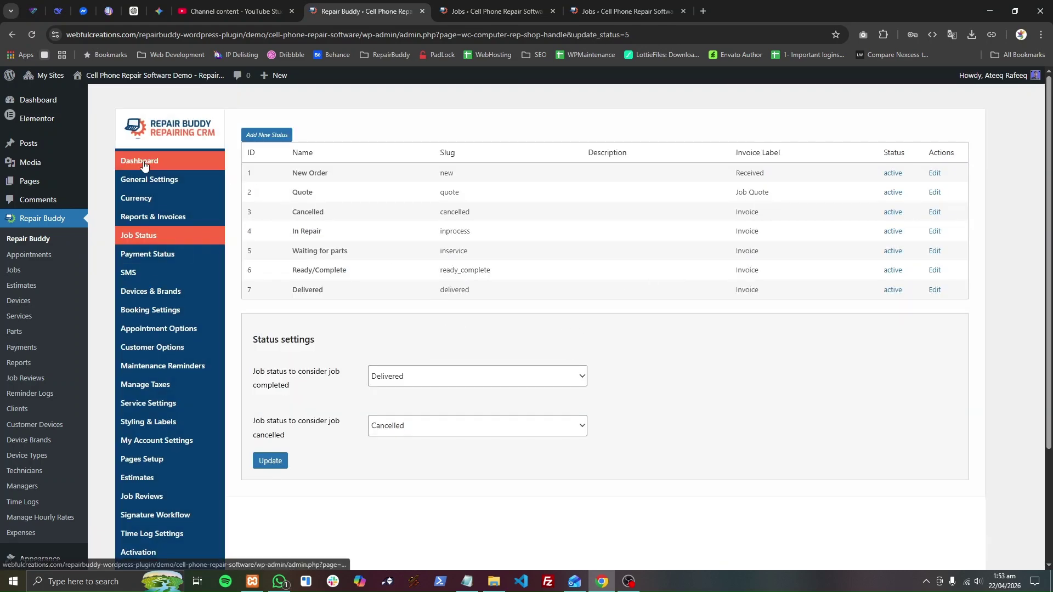
pyautogui.click(149, 179)
pyautogui.scroll(-1, 498, 380)
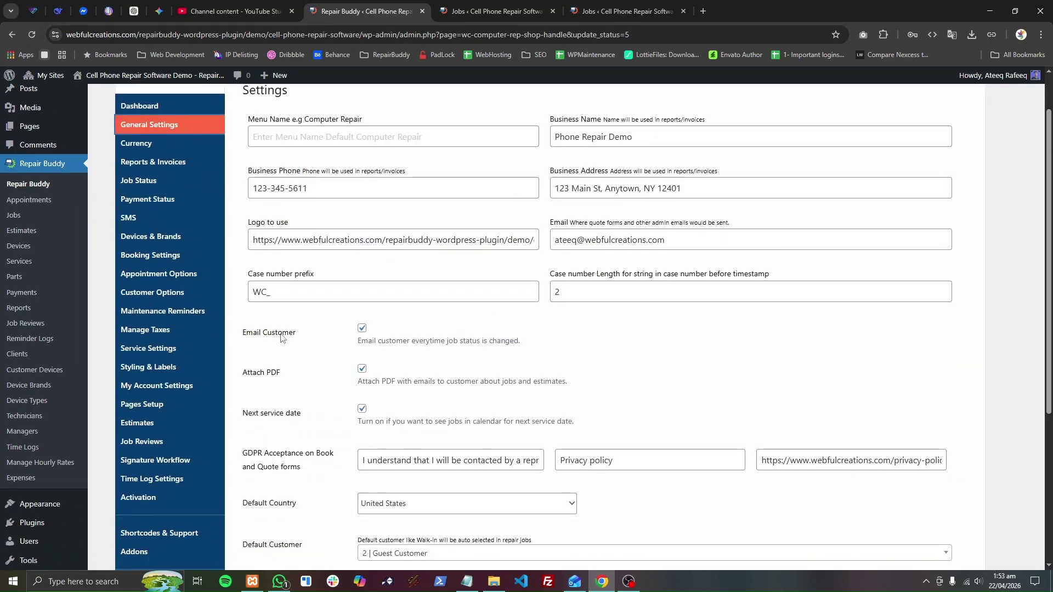
pyautogui.moveTo(364, 342); pyautogui.dragTo(543, 344)
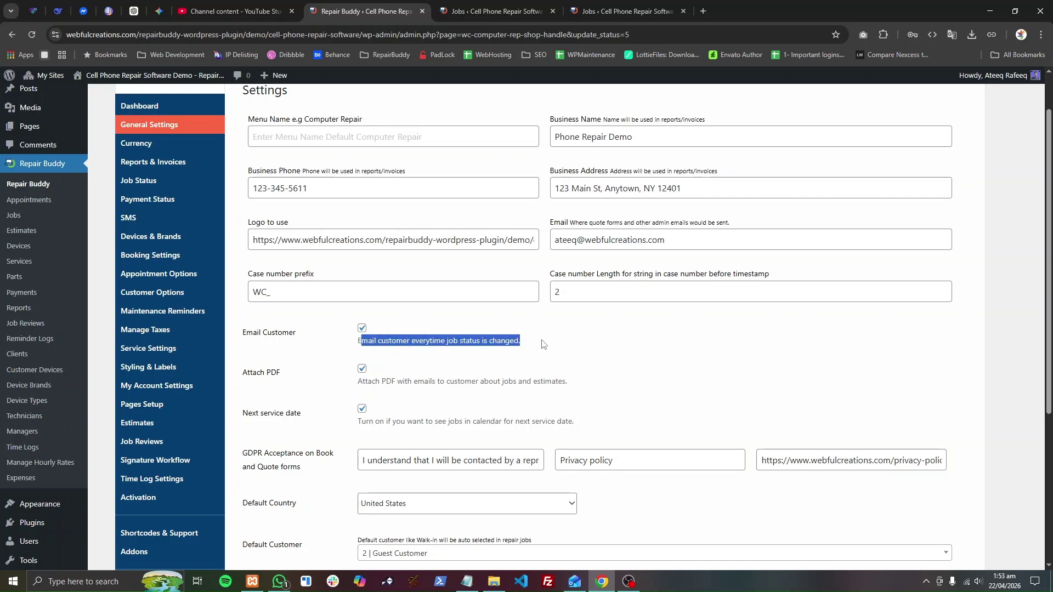
# - Review the SMS settings, including the gateway choice and the job statuses that can trigger a message
pyautogui.click(166, 224)
pyautogui.moveTo(369, 213); pyautogui.dragTo(738, 258)
pyautogui.click(554, 251)
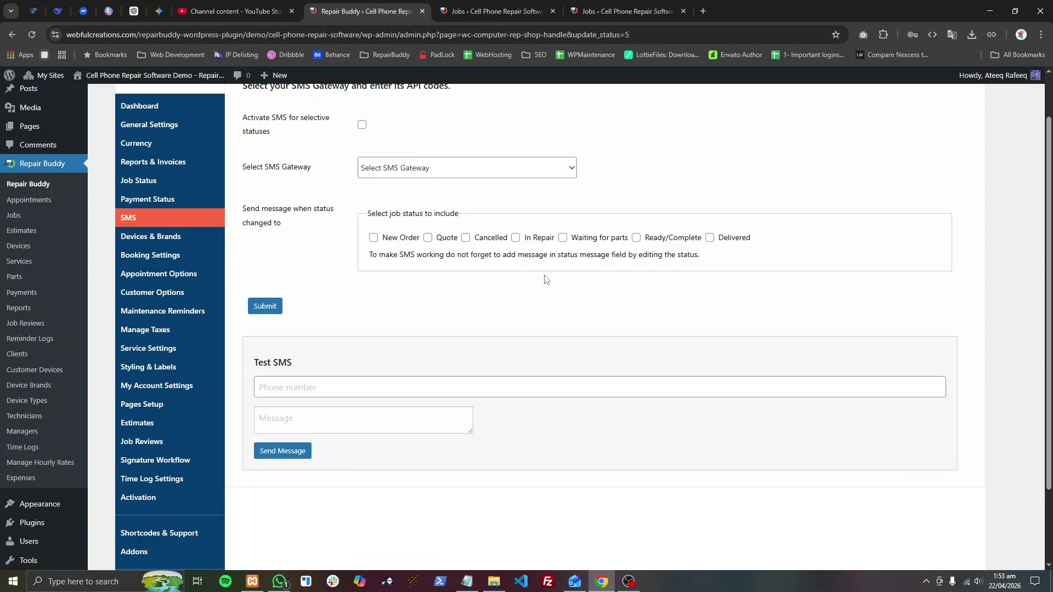
pyautogui.scroll(1, 545, 279)
pyautogui.click(548, 223)
pyautogui.click(811, 365)
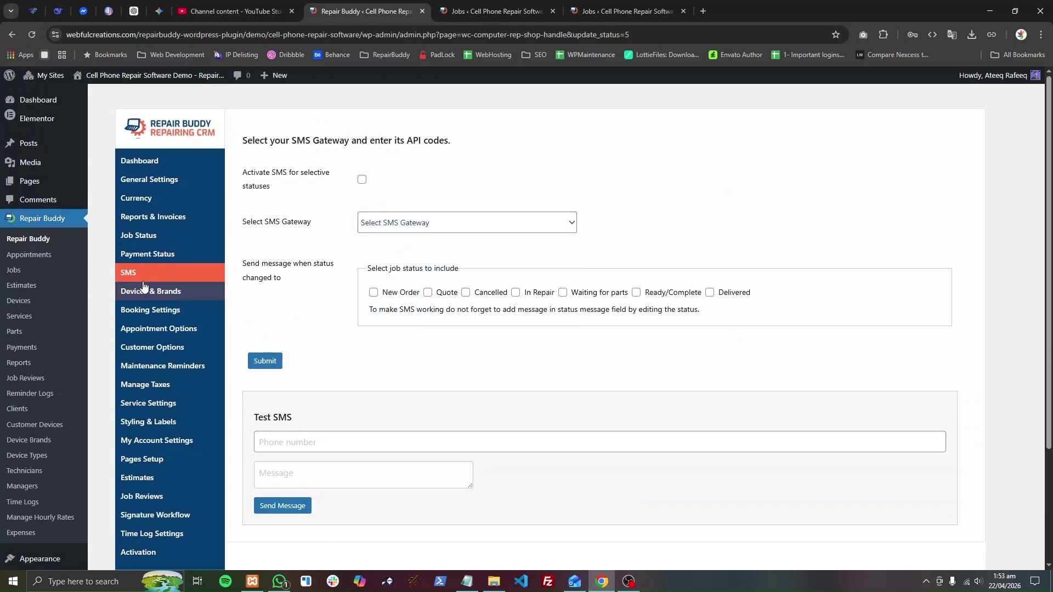
# - Return to the Job Status settings and look over the list of statuses
pyautogui.click(156, 198)
pyautogui.click(149, 179)
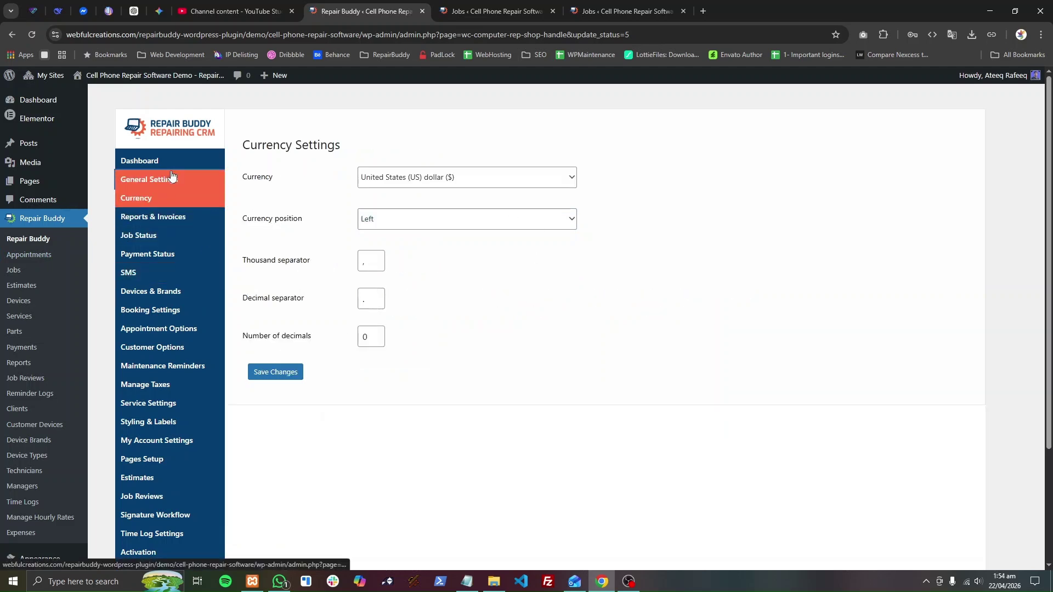
pyautogui.click(188, 237)
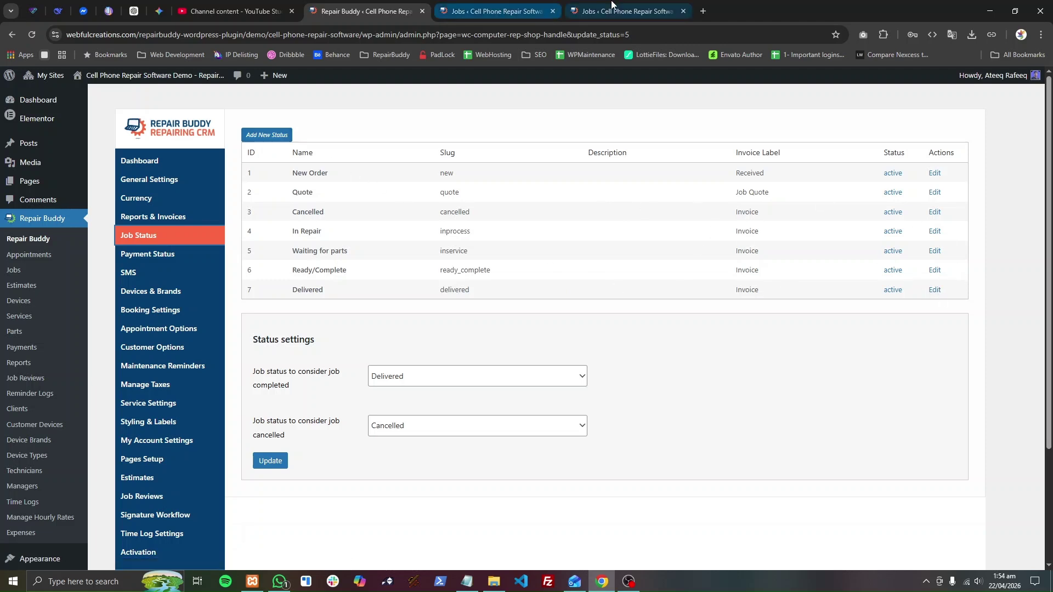
pyautogui.click(267, 135)
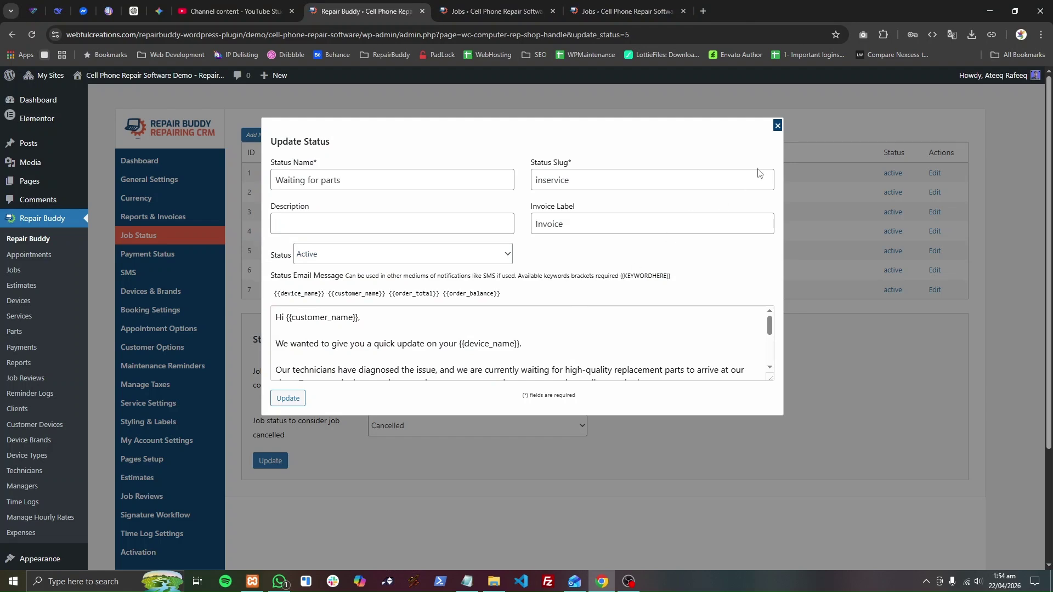
pyautogui.click(777, 126)
# - Open the Jobs list in a new tab and set the Galaxy A17 job's status to Waiting for parts
pyautogui.middleClick(29, 271)
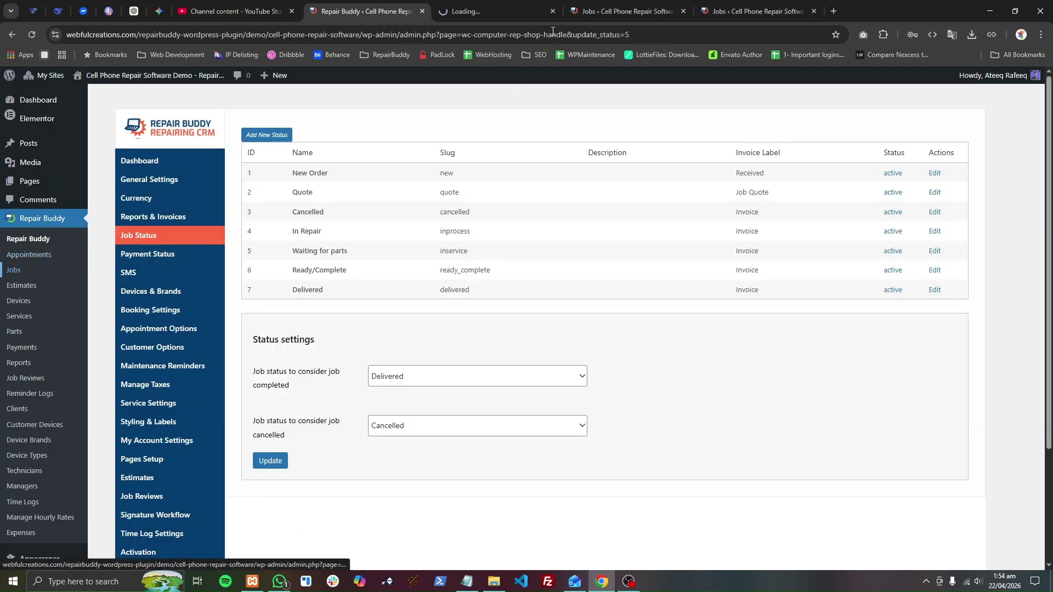
pyautogui.click(514, 4)
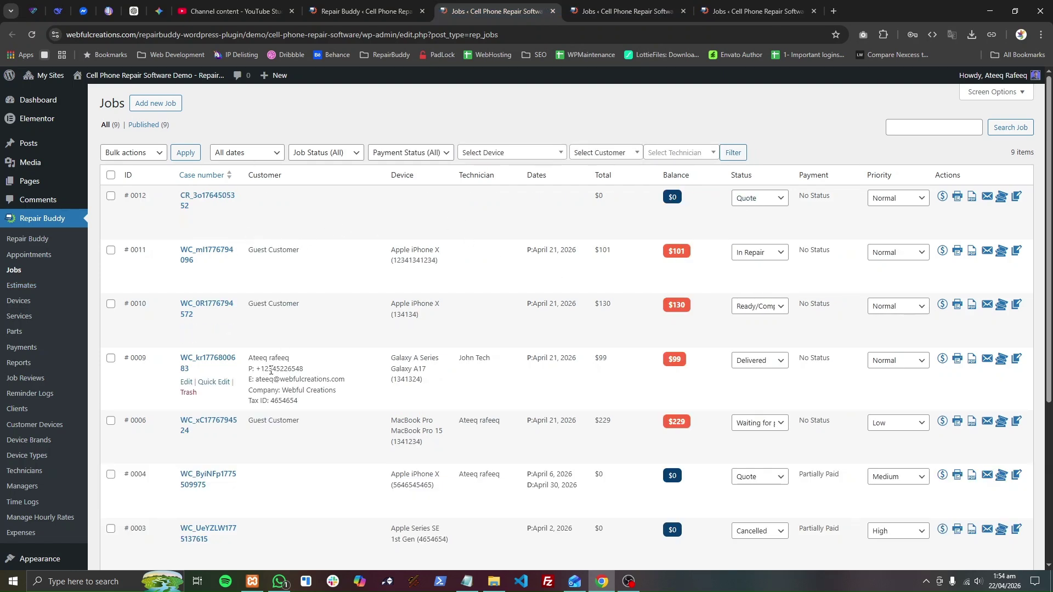
pyautogui.moveTo(258, 365); pyautogui.dragTo(340, 406)
pyautogui.click(350, 407)
pyautogui.click(752, 363)
pyautogui.click(771, 437)
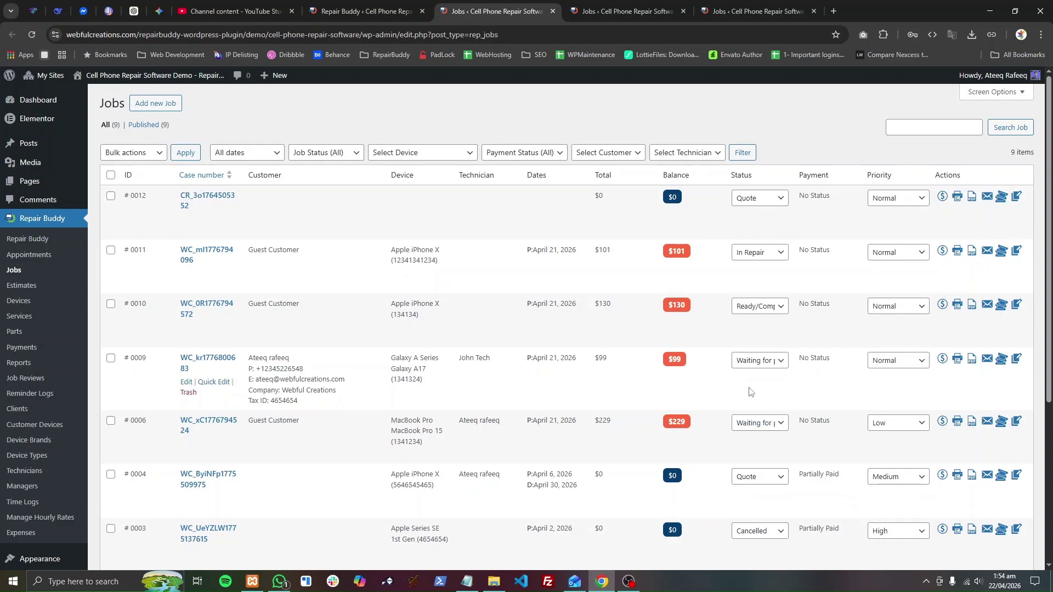
# - Switch to Outlook, sync the inbox and open the "Your Job Status is Updated" e-mail
pyautogui.click(575, 582)
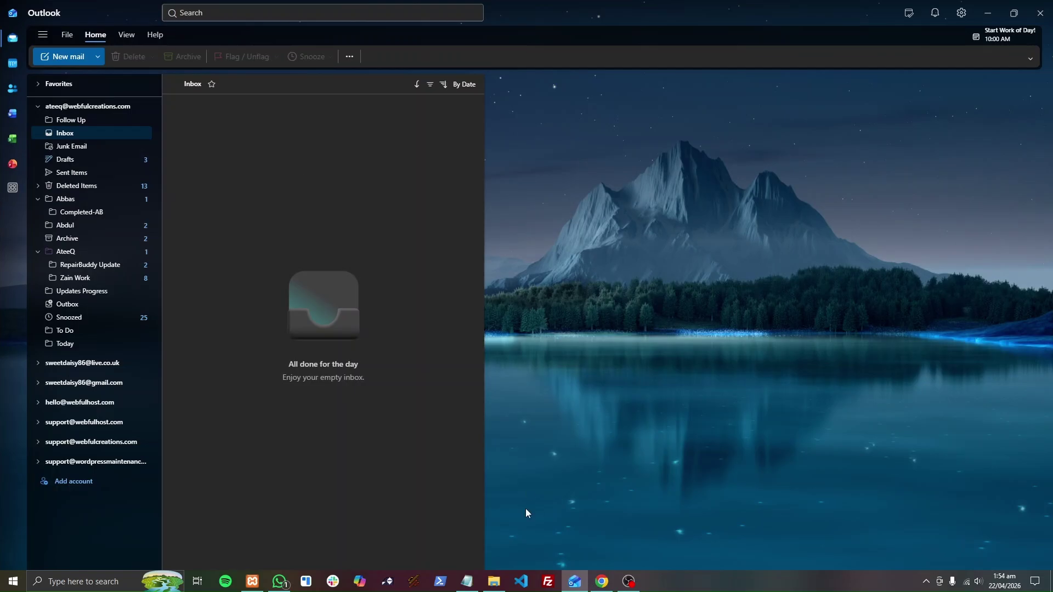
pyautogui.click(576, 584)
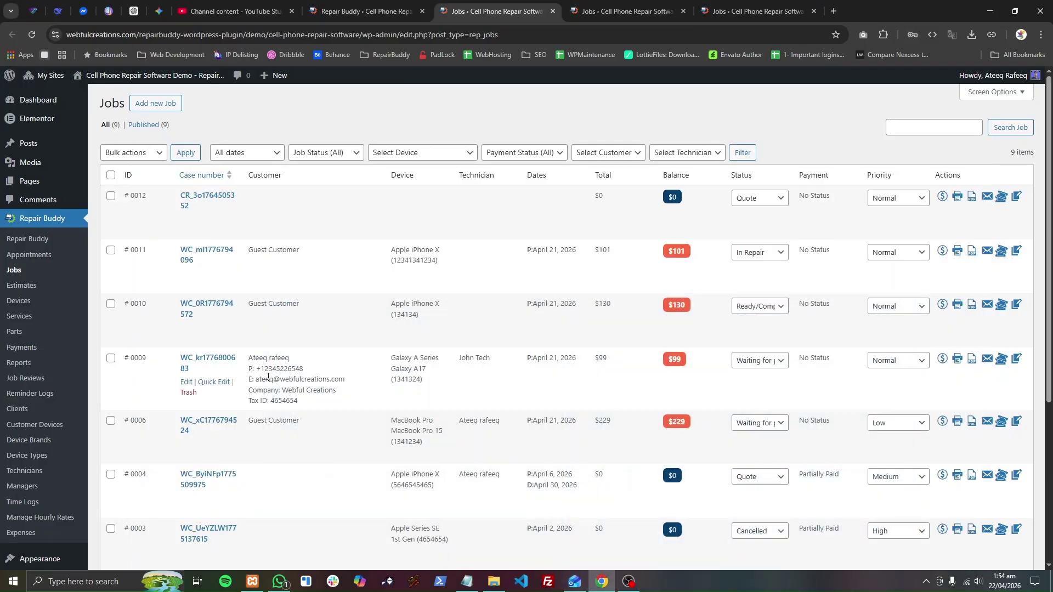
pyautogui.click(574, 580)
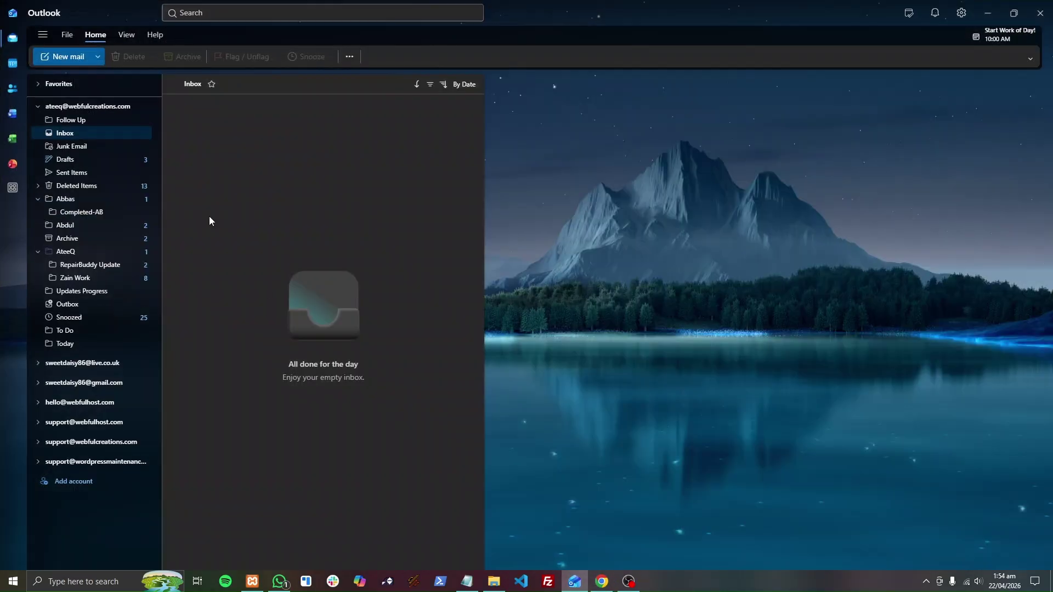
pyautogui.click(125, 35)
pyautogui.click(398, 57)
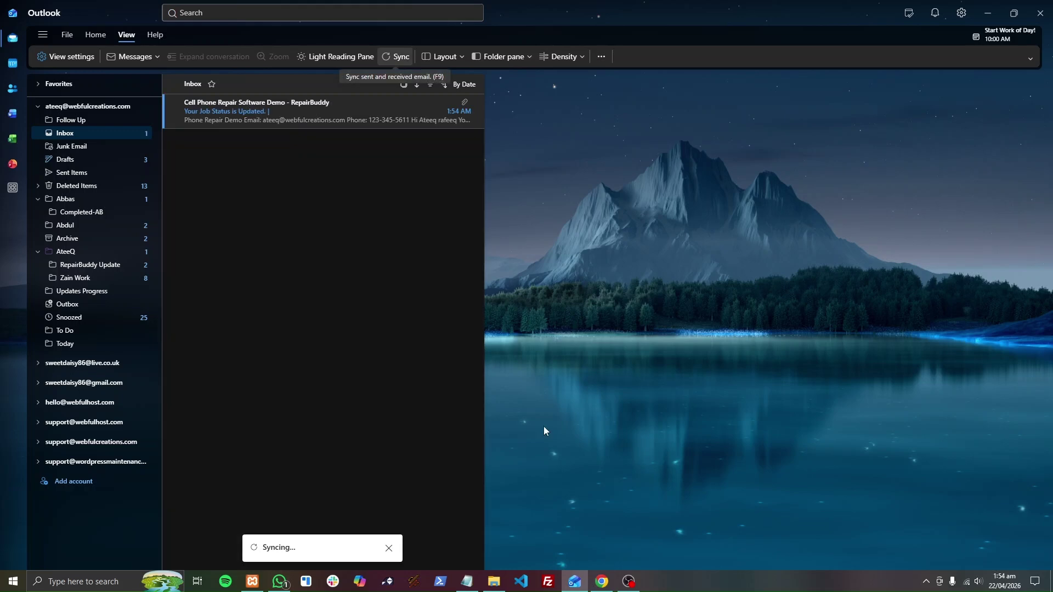
pyautogui.click(294, 118)
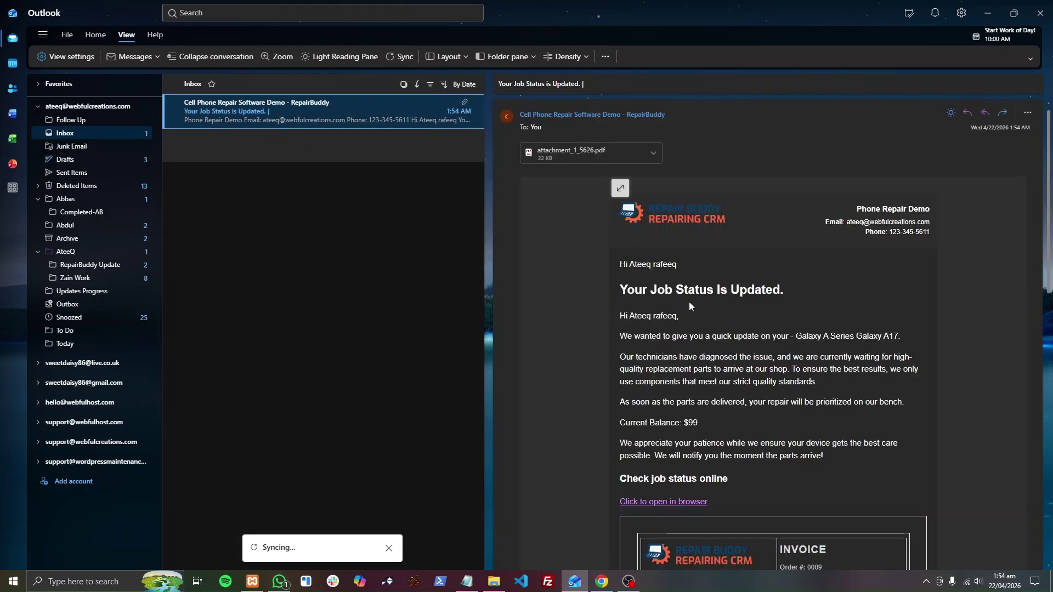
# - Examine the status e-mail's filled-in customer name, device, balance and invoice, and open its PDF attachment
pyautogui.moveTo(620, 336); pyautogui.dragTo(771, 372)
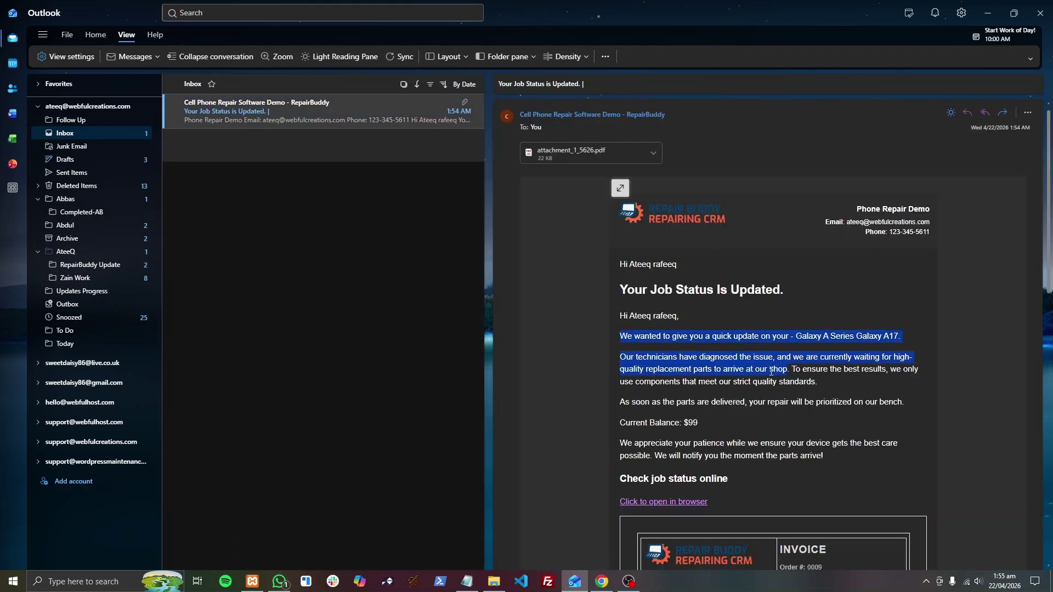
pyautogui.moveTo(630, 316); pyautogui.dragTo(678, 316)
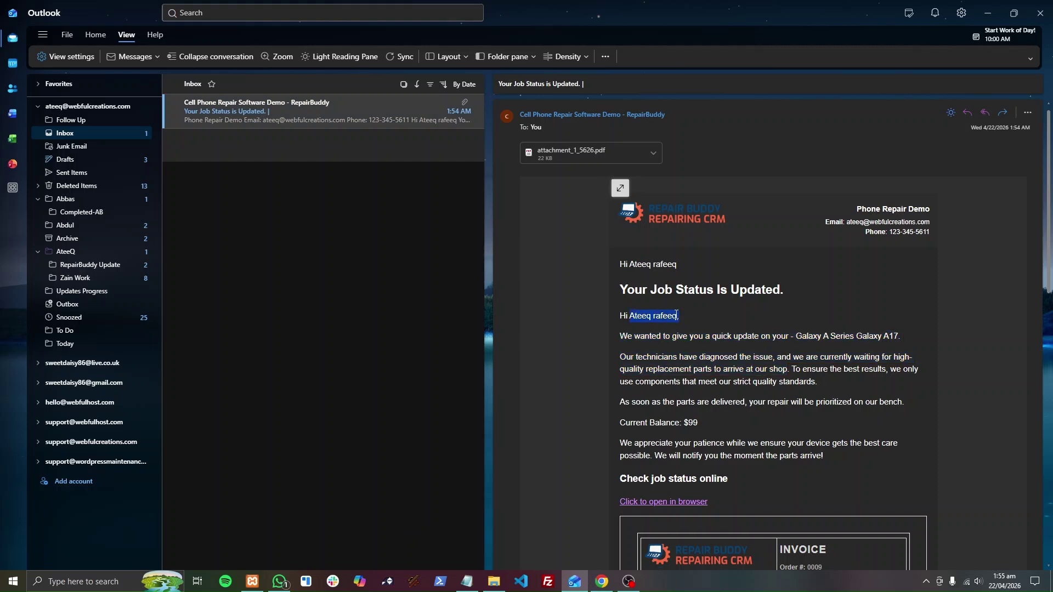
pyautogui.moveTo(621, 423); pyautogui.dragTo(728, 419)
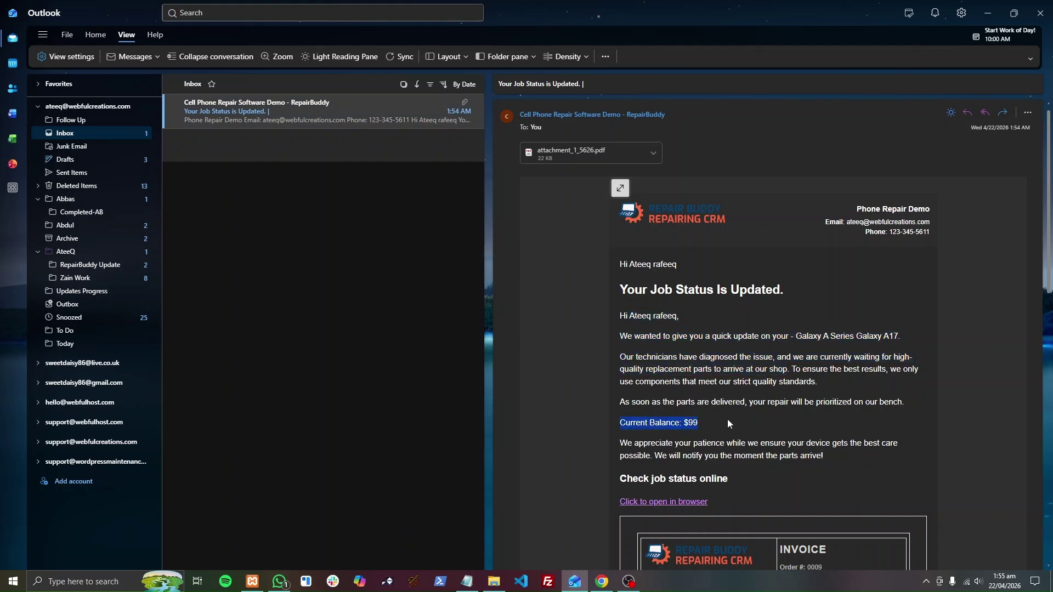
pyautogui.scroll(-2, 706, 345)
pyautogui.scroll(-8, 813, 399)
pyautogui.scroll(6, 749, 317)
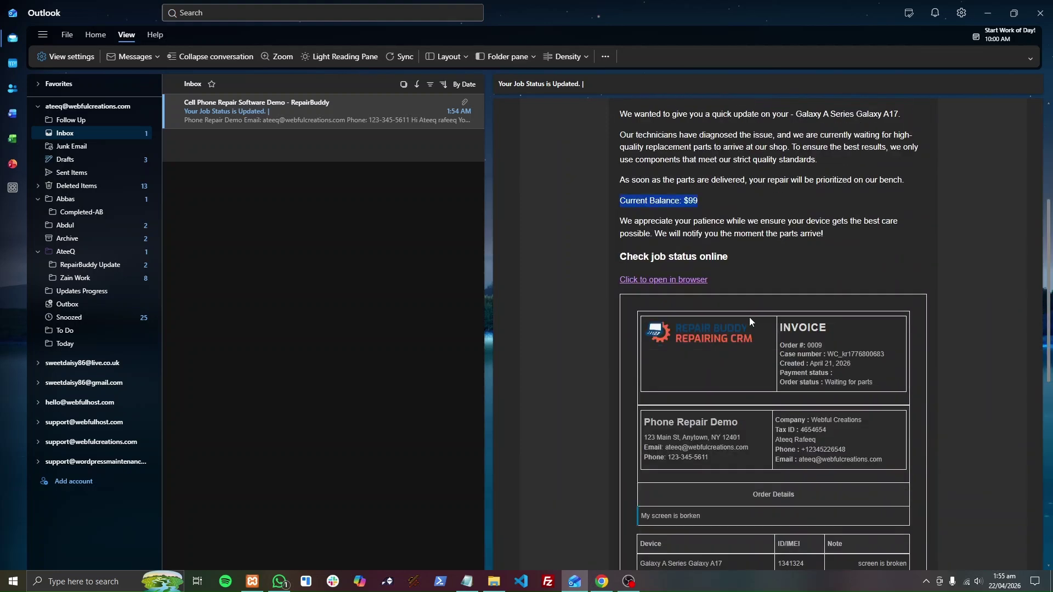
pyautogui.scroll(5, 749, 317)
pyautogui.click(565, 156)
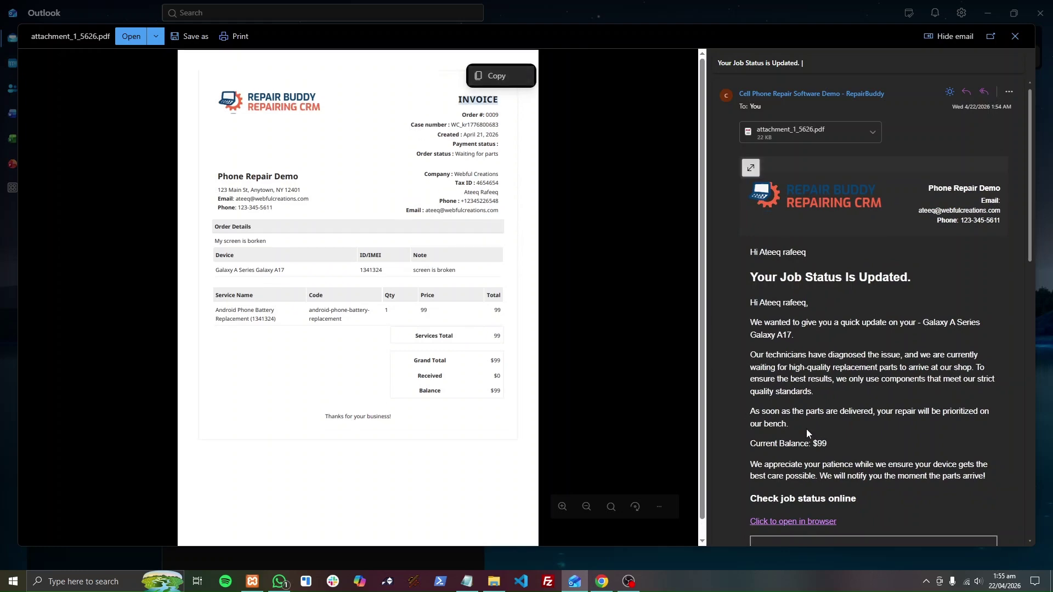
pyautogui.scroll(-4, 806, 433)
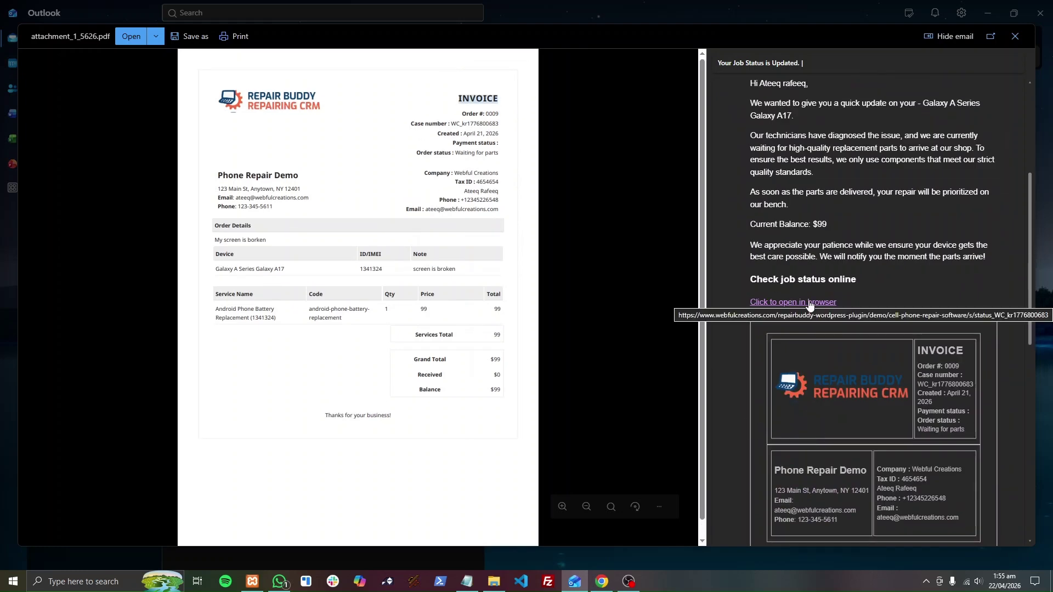
# - Follow the e-mail's link for checking the job status online and look through the job's page
pyautogui.click(809, 302)
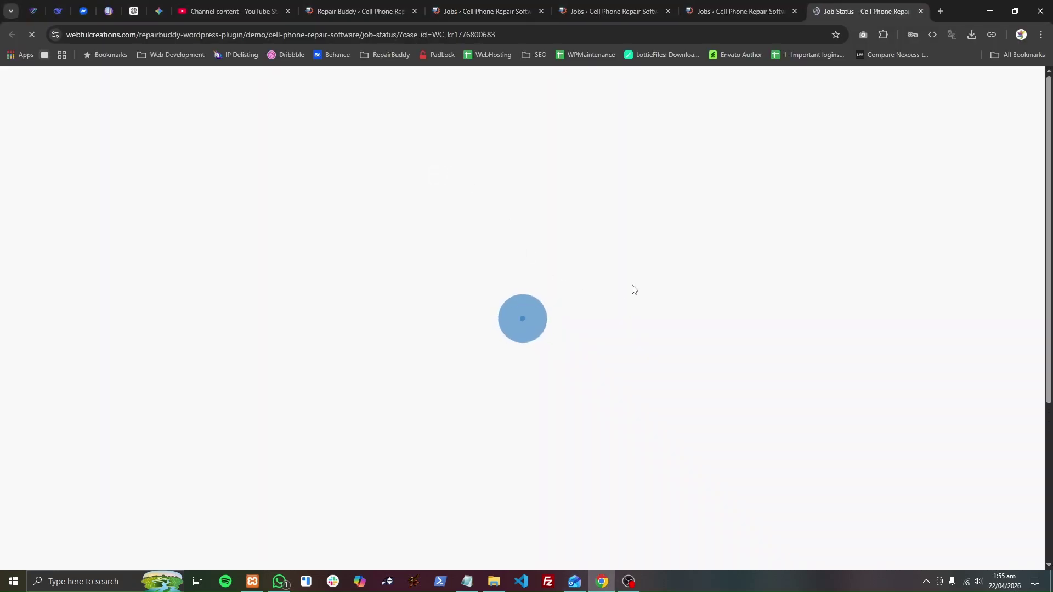
pyautogui.scroll(-10, 561, 328)
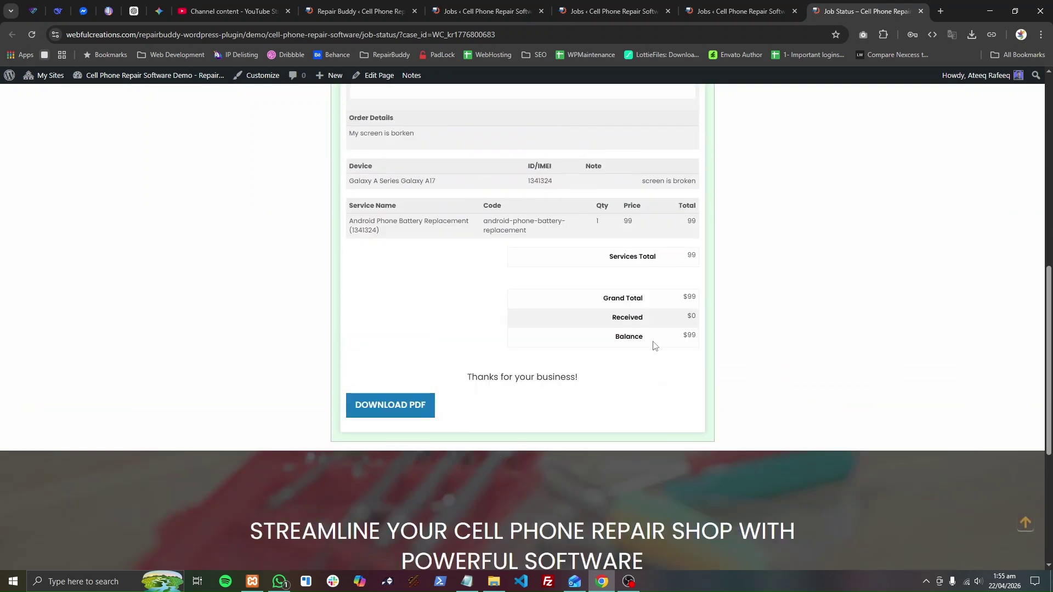
pyautogui.scroll(4, 568, 153)
# - Post a customer message beginning "I cannot wait more than" on the job status page and return to the Jobs list
pyautogui.click(568, 153)
pyautogui.click(475, 200)
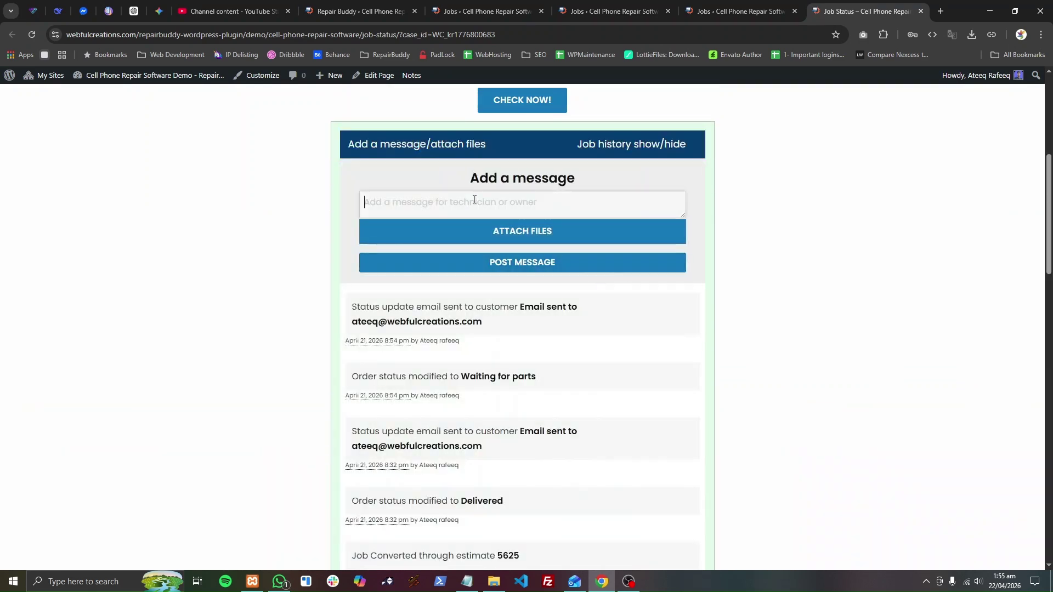
pyautogui.write('o')
pyautogui.press('BackSpace')
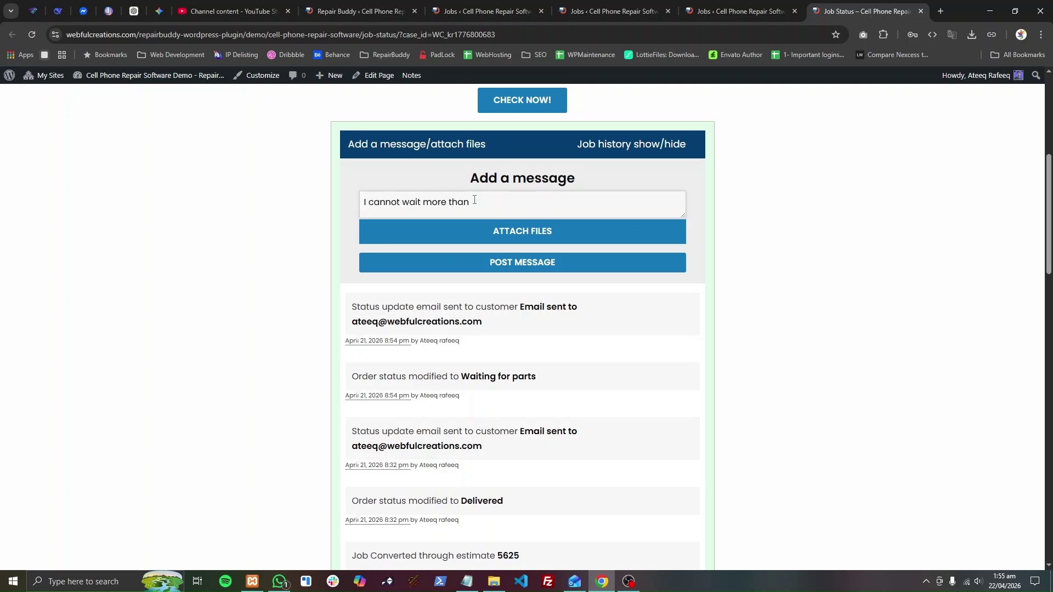
pyautogui.click(538, 263)
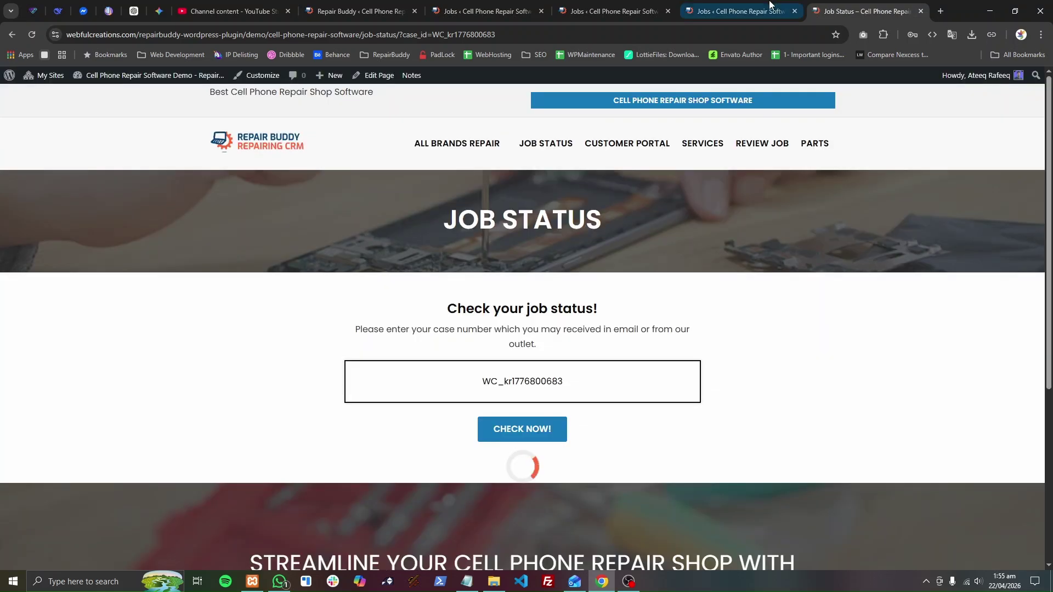
pyautogui.click(487, 8)
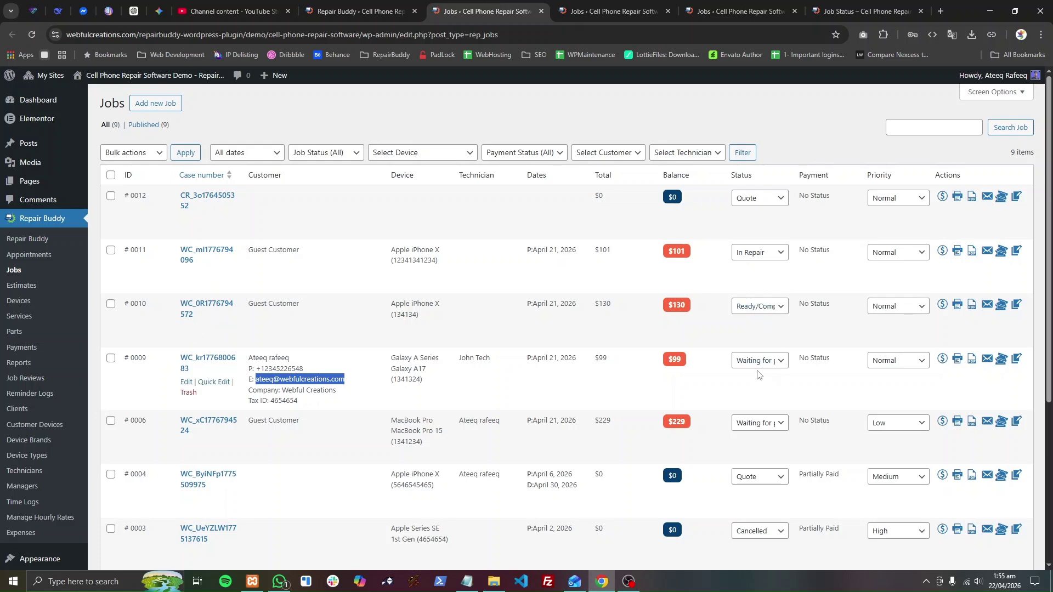
# - Open job 0009 for editing and go to its public Job Status page
pyautogui.click(216, 361)
pyautogui.click(613, 11)
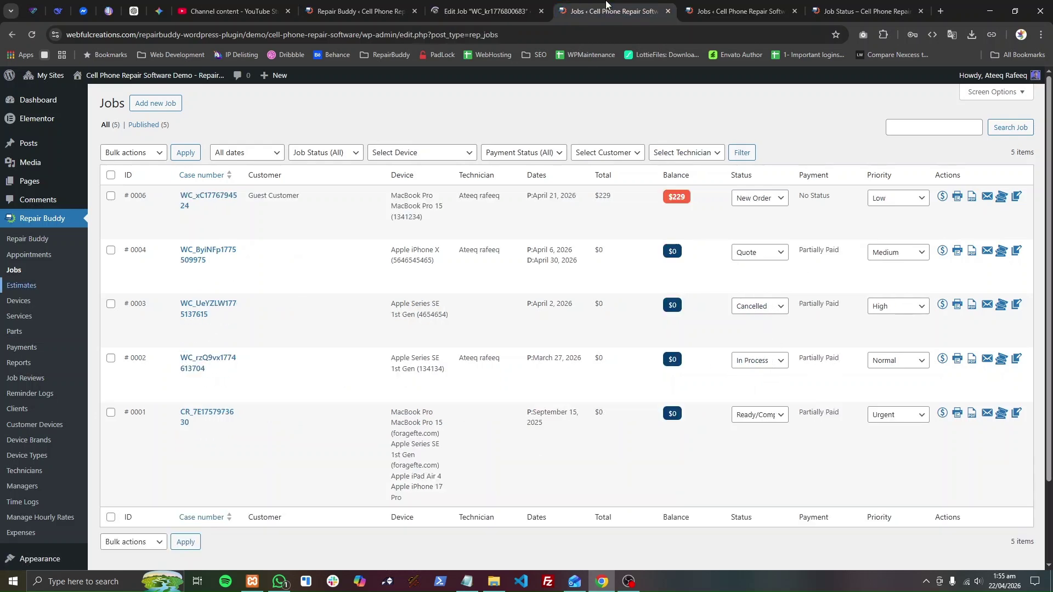
pyautogui.click(691, 6)
pyautogui.click(858, 11)
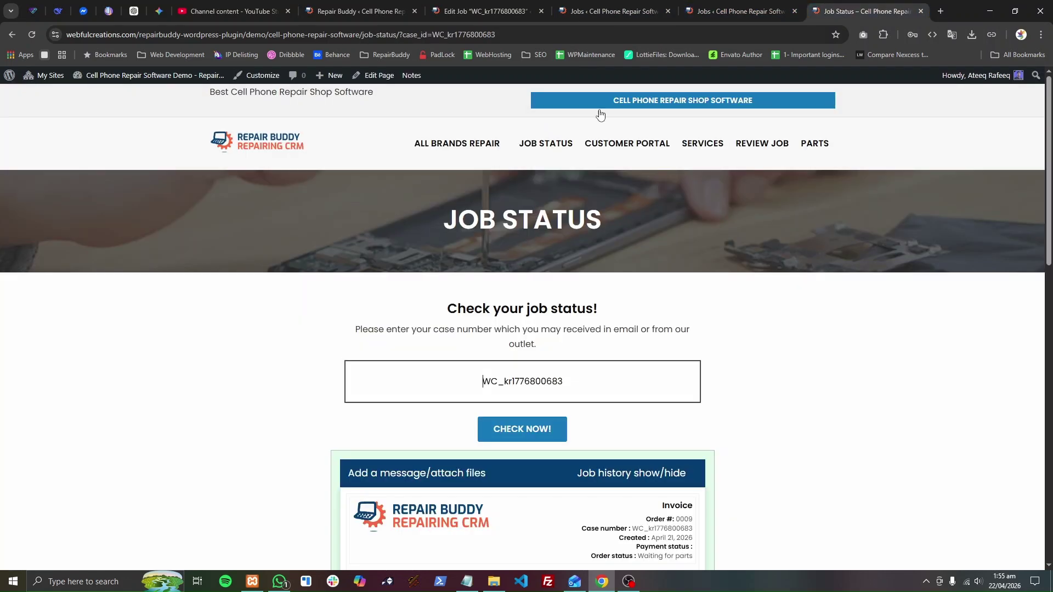
# - List the customer portal's jobs with the Waiting for parts status and view the status choices for job 0009
pyautogui.click(636, 153)
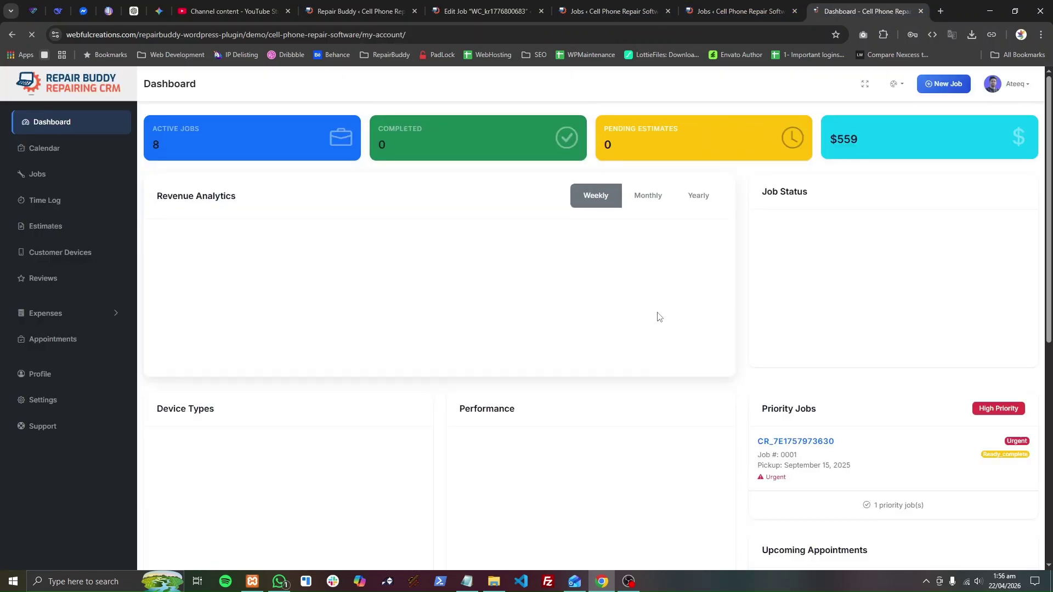
pyautogui.click(58, 174)
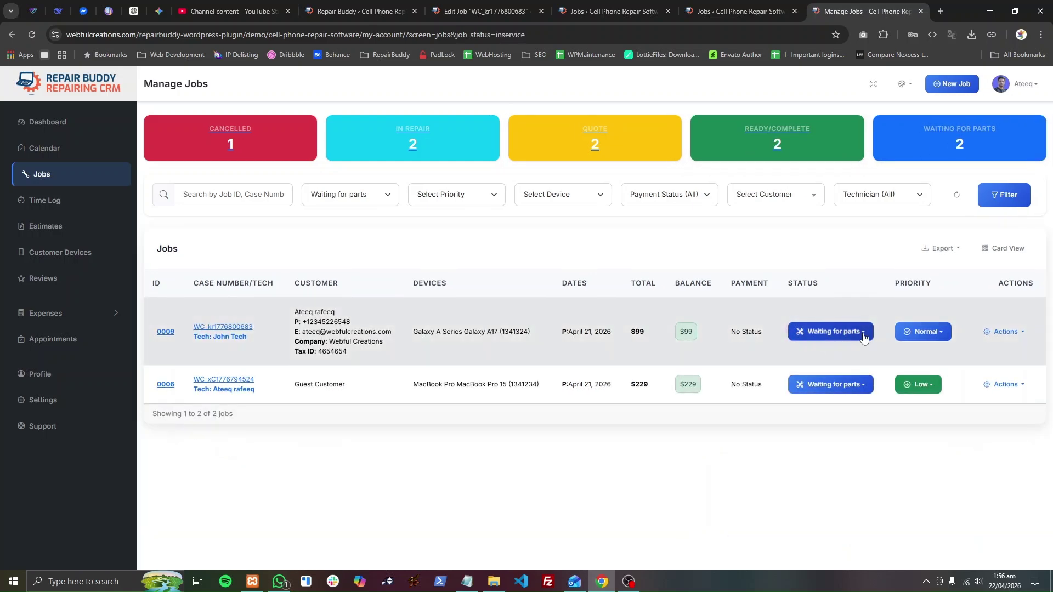
pyautogui.click(861, 332)
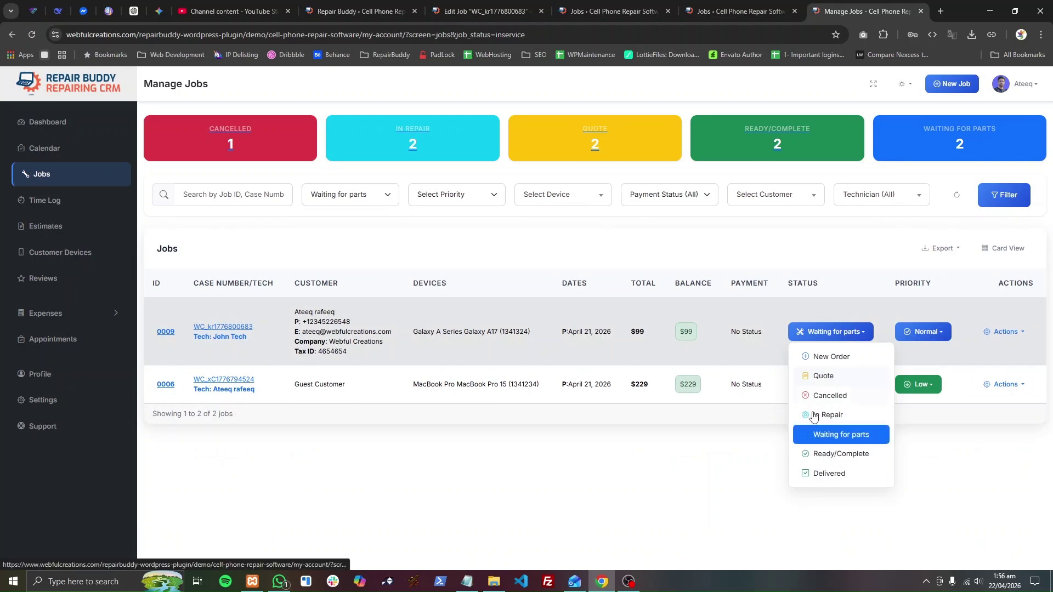
pyautogui.click(805, 491)
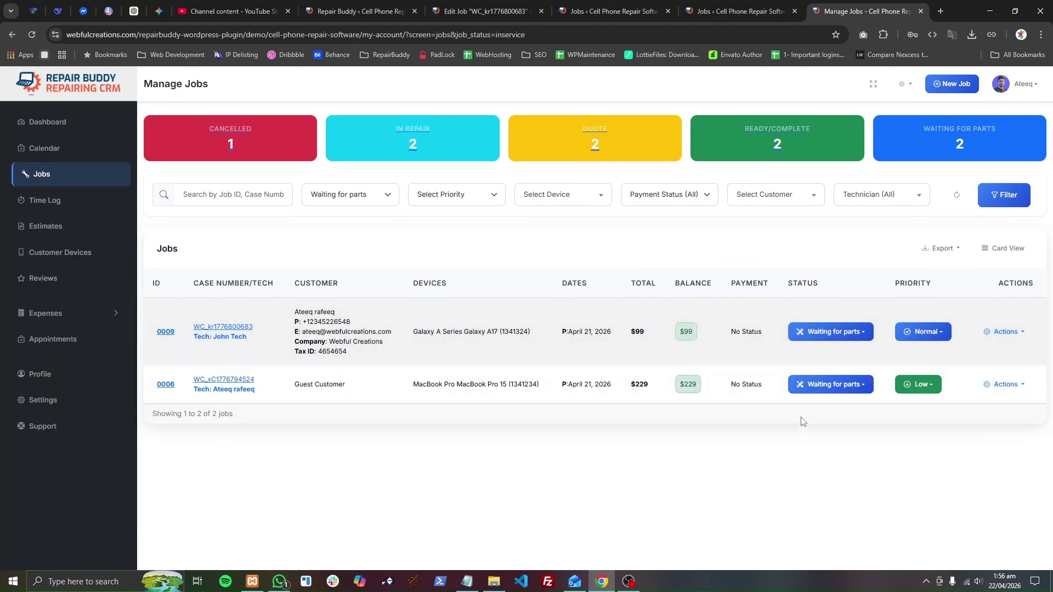
# - Choose Ready/Complete as the order status in job 0009's edit form
pyautogui.click(738, 5)
pyautogui.click(648, 5)
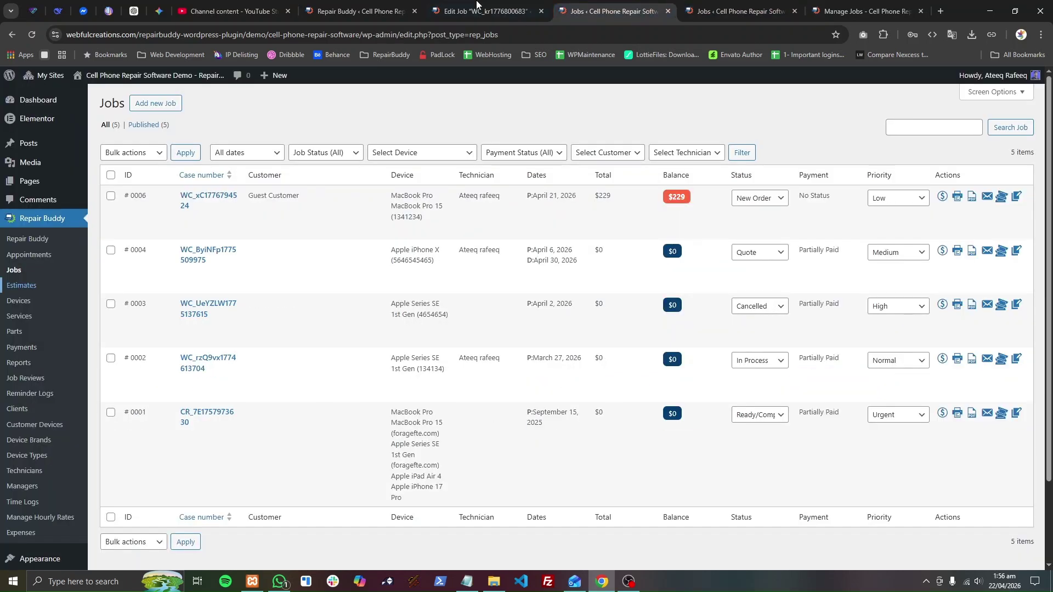
pyautogui.click(510, 5)
pyautogui.scroll(-3, 652, 120)
pyautogui.click(939, 205)
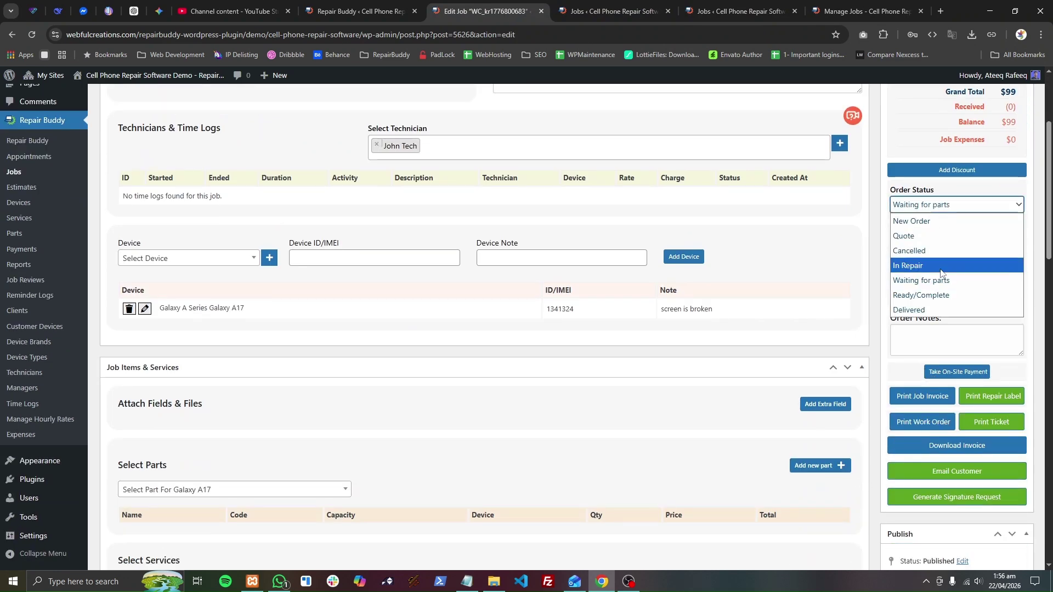
pyautogui.click(942, 295)
pyautogui.scroll(3, 843, 395)
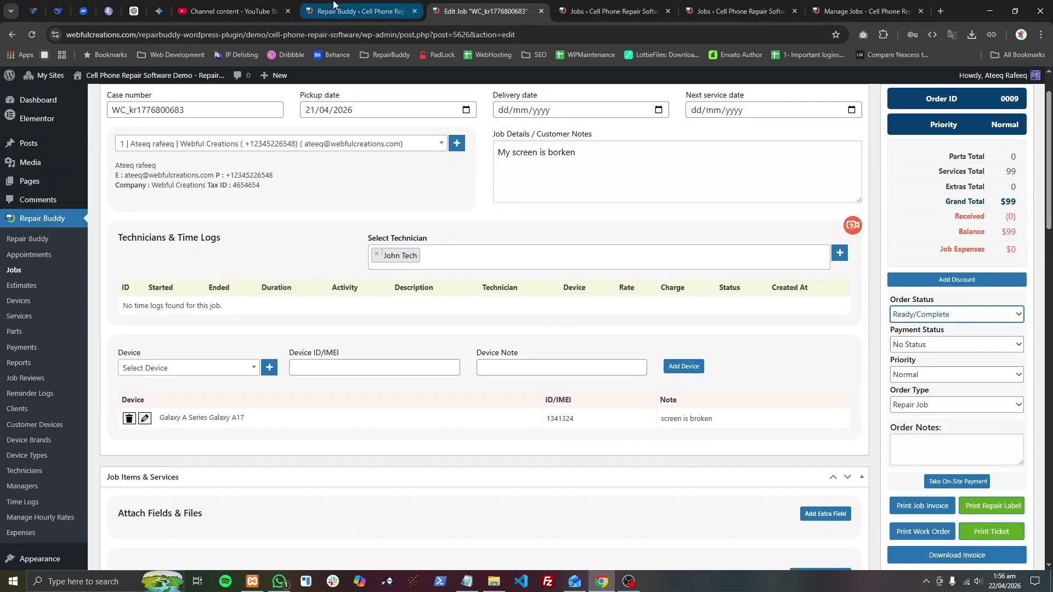
# - Open the Ready/Complete job status for editing and look at its e-mail message field
pyautogui.click(357, 11)
pyautogui.moveTo(313, 269); pyautogui.dragTo(497, 270)
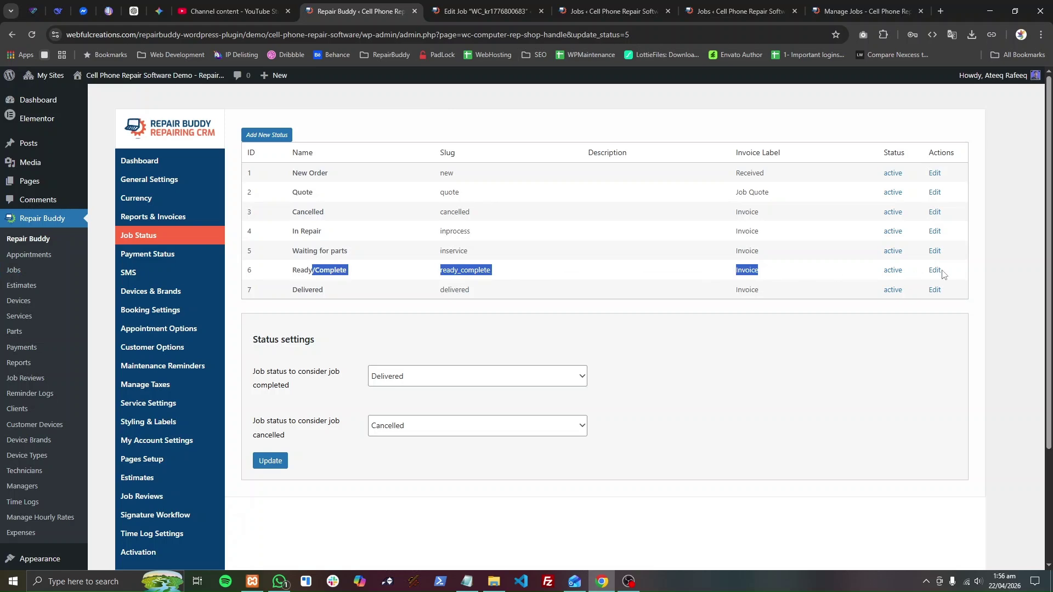
pyautogui.click(935, 273)
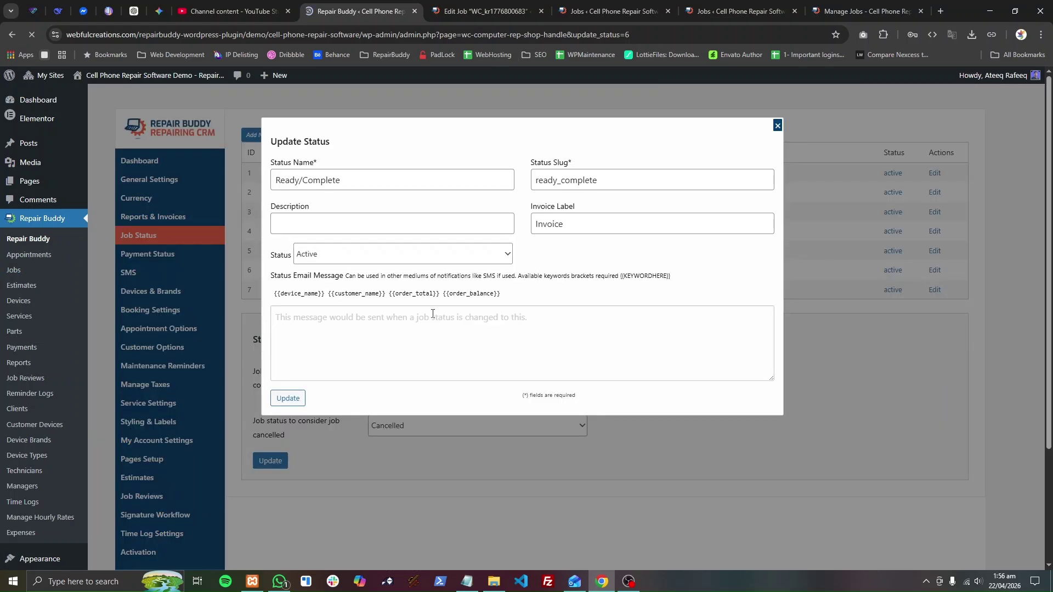
pyautogui.click(321, 318)
pyautogui.click(496, 9)
pyautogui.click(363, 8)
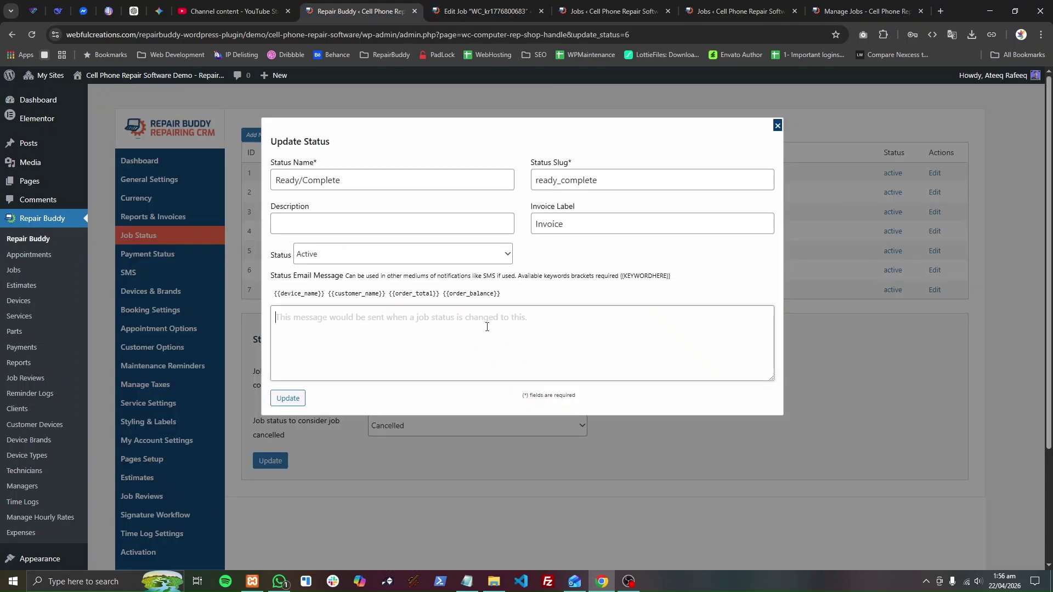
# - Look at the on-site payment form from job 0009's edit page and close it without adding a payment
pyautogui.click(473, 5)
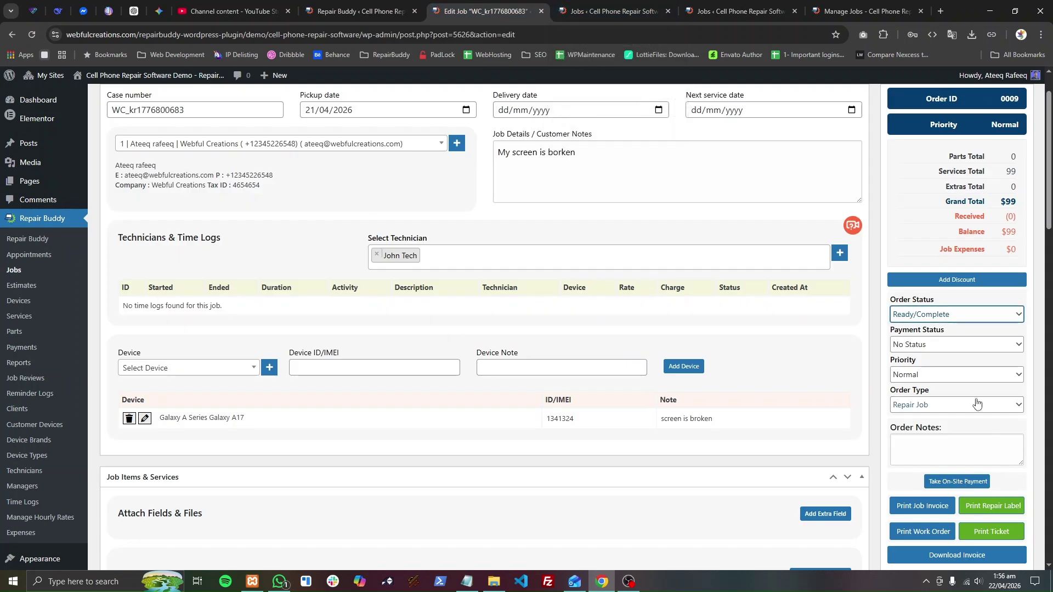
pyautogui.scroll(-4, 565, 426)
pyautogui.scroll(5, 565, 426)
pyautogui.scroll(-4, 940, 341)
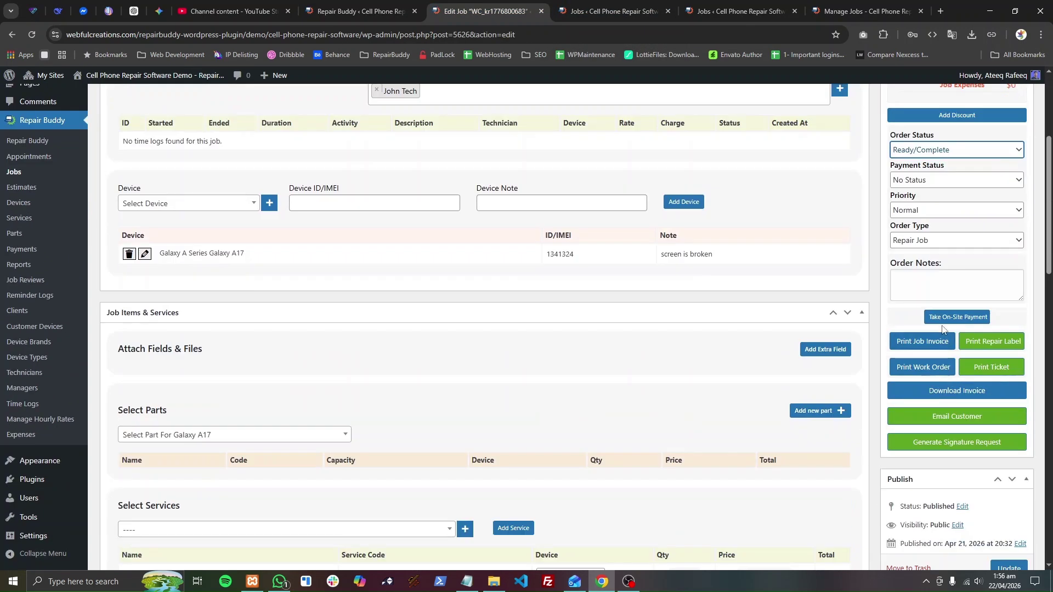
pyautogui.click(964, 317)
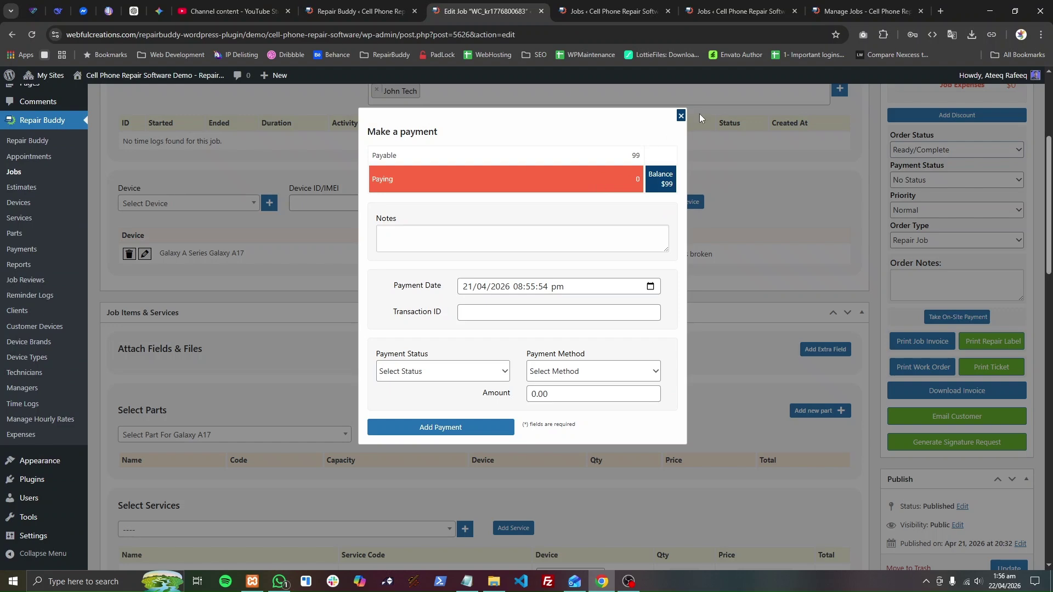
pyautogui.click(681, 115)
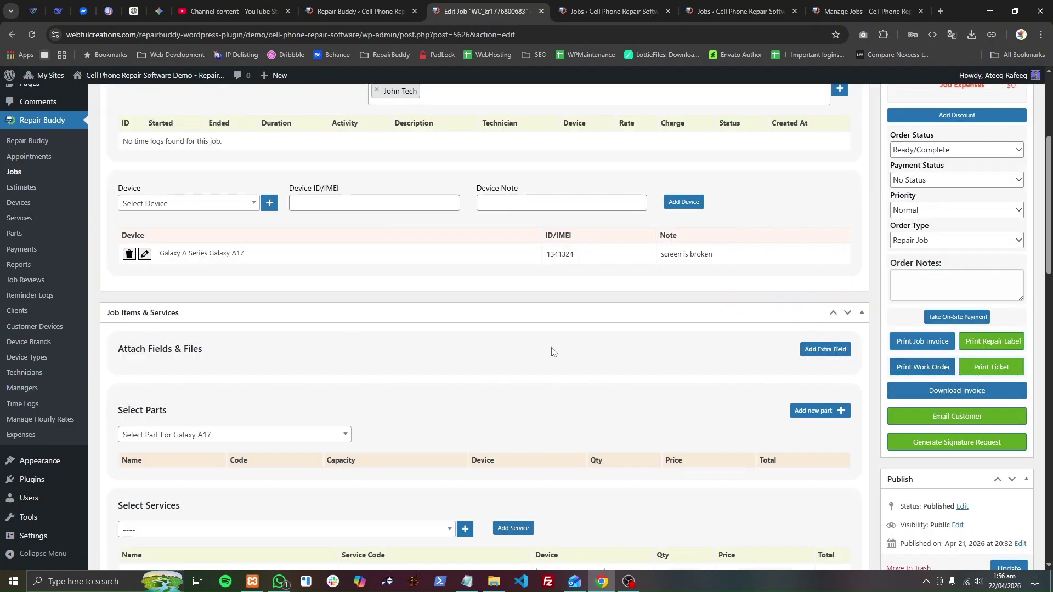
# - Open the customer portal's service calendar and look through the jobs, estimates and appointments for April 2026
pyautogui.click(676, 17)
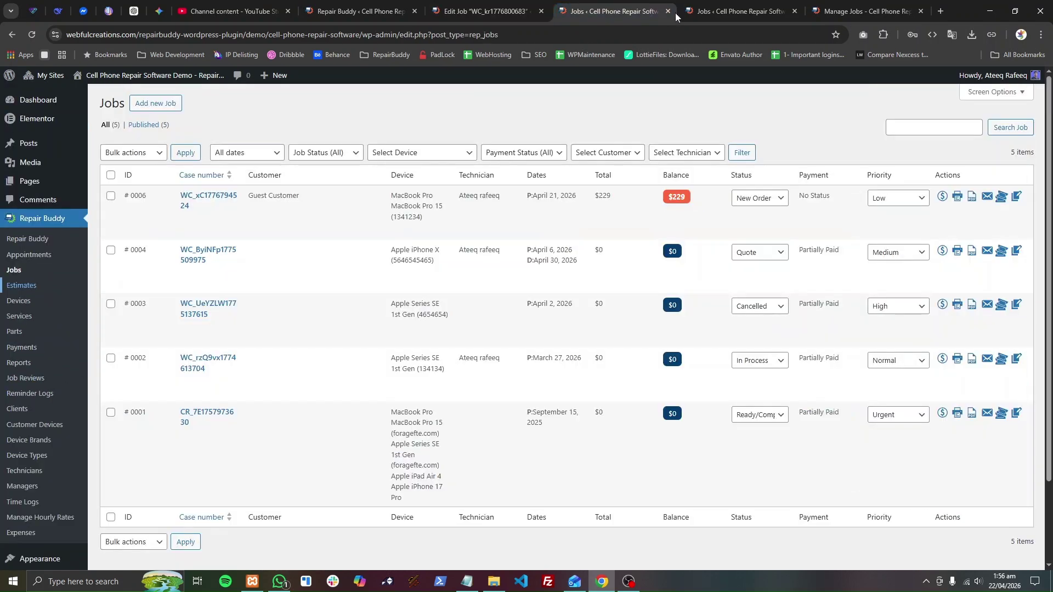
pyautogui.click(723, 11)
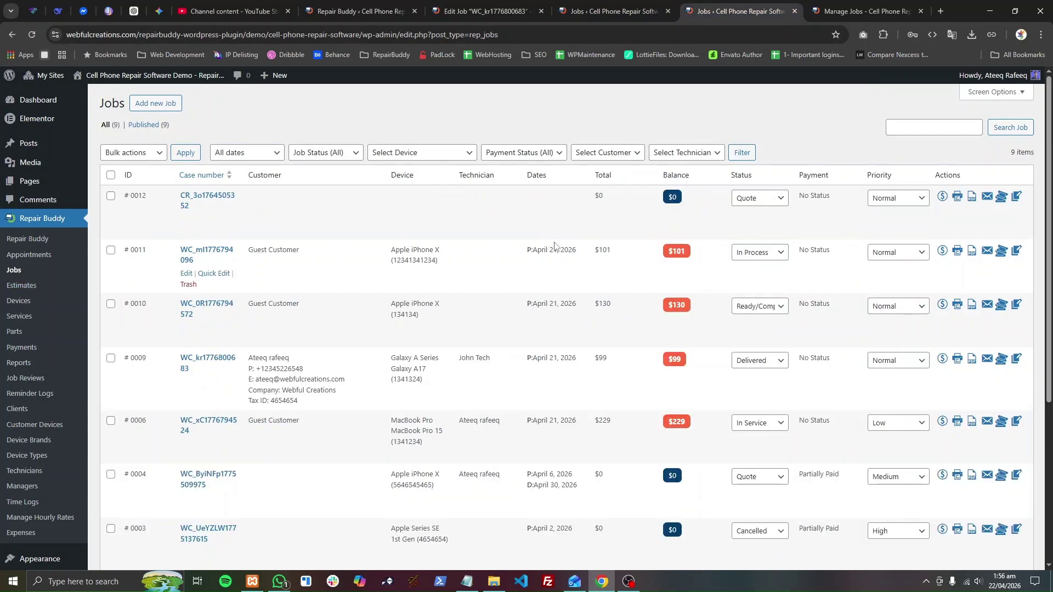
pyautogui.click(862, 11)
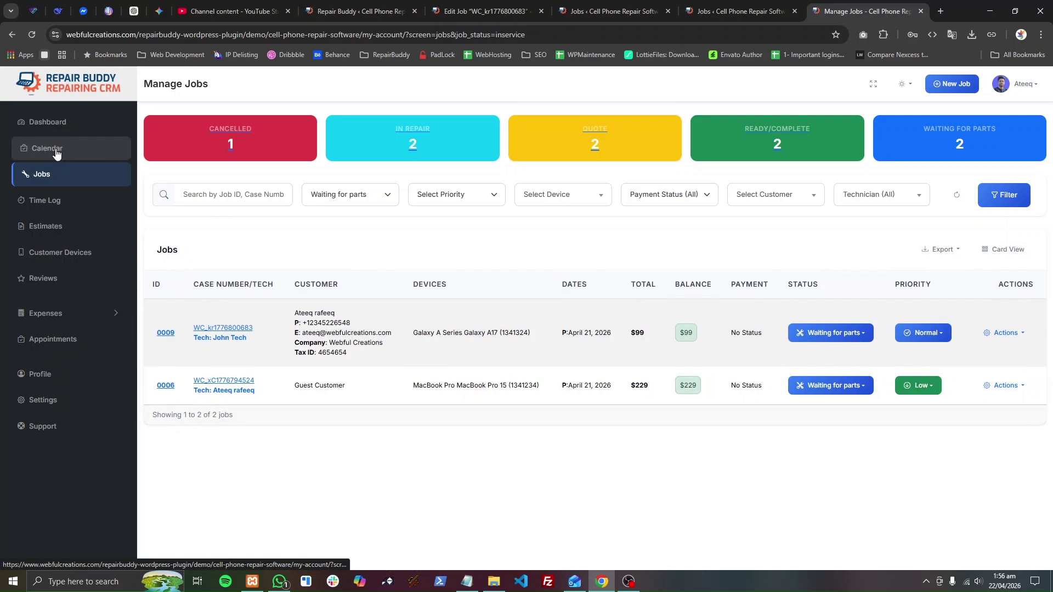
pyautogui.click(56, 152)
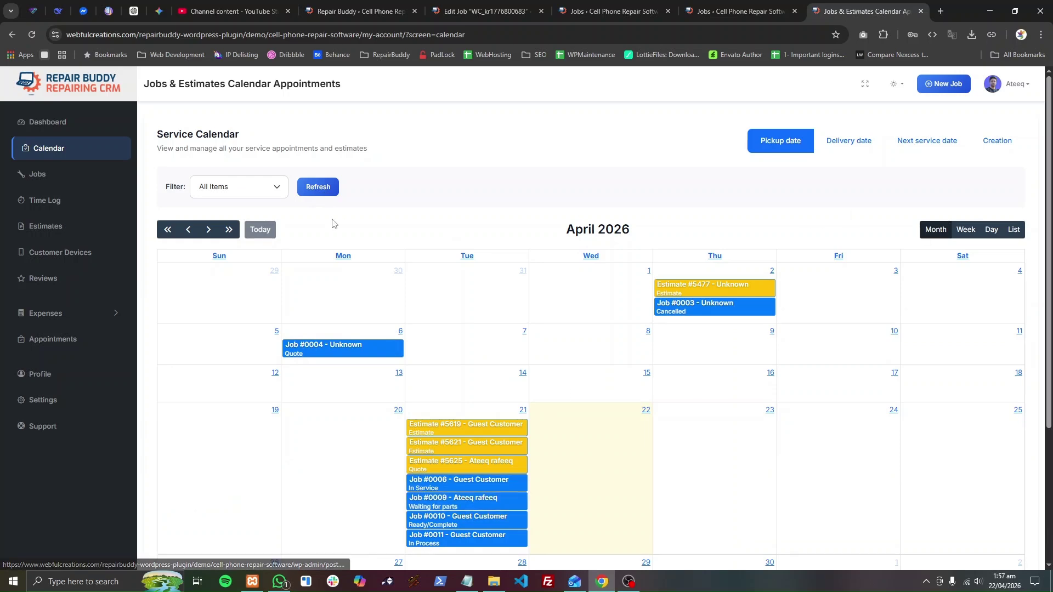
pyautogui.scroll(-5, 694, 193)
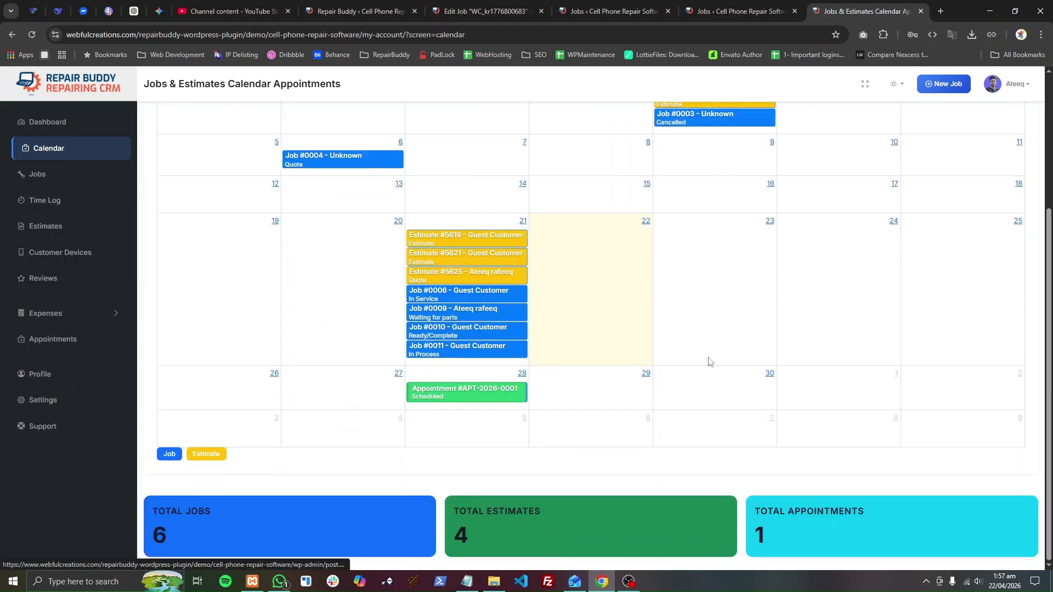
pyautogui.scroll(5, 502, 335)
# - Filter the service calendar to Jobs Only and then to My Assignments
pyautogui.click(258, 187)
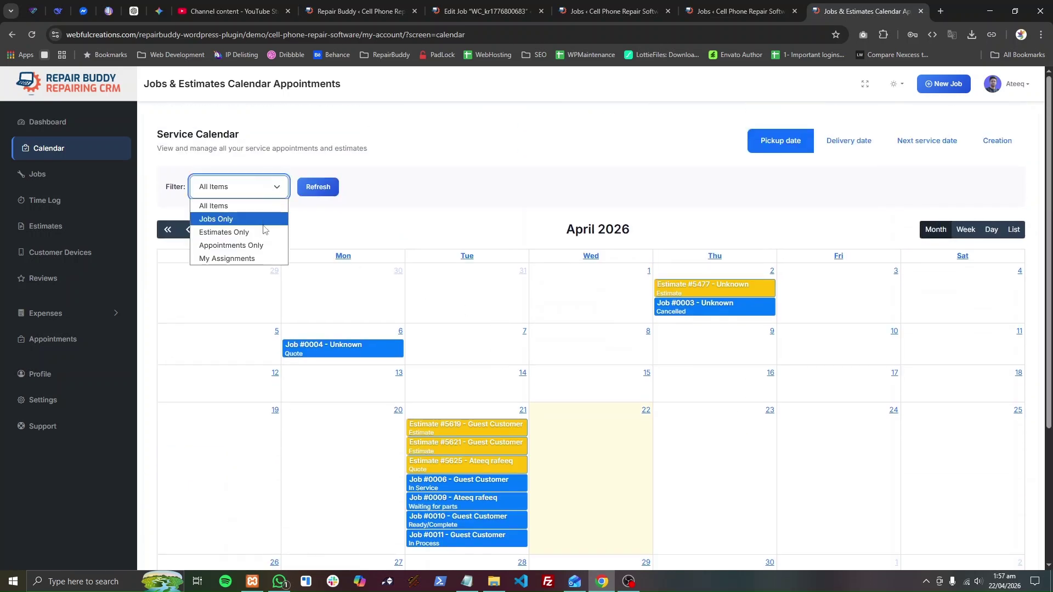
pyautogui.click(255, 219)
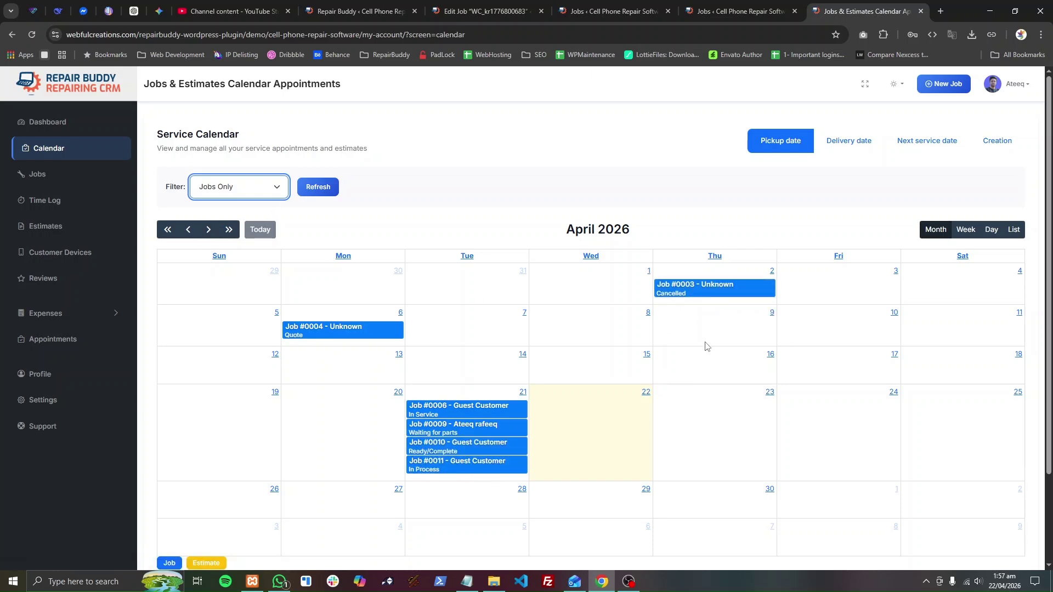
pyautogui.scroll(-2, 707, 341)
pyautogui.scroll(2, 495, 371)
pyautogui.click(220, 187)
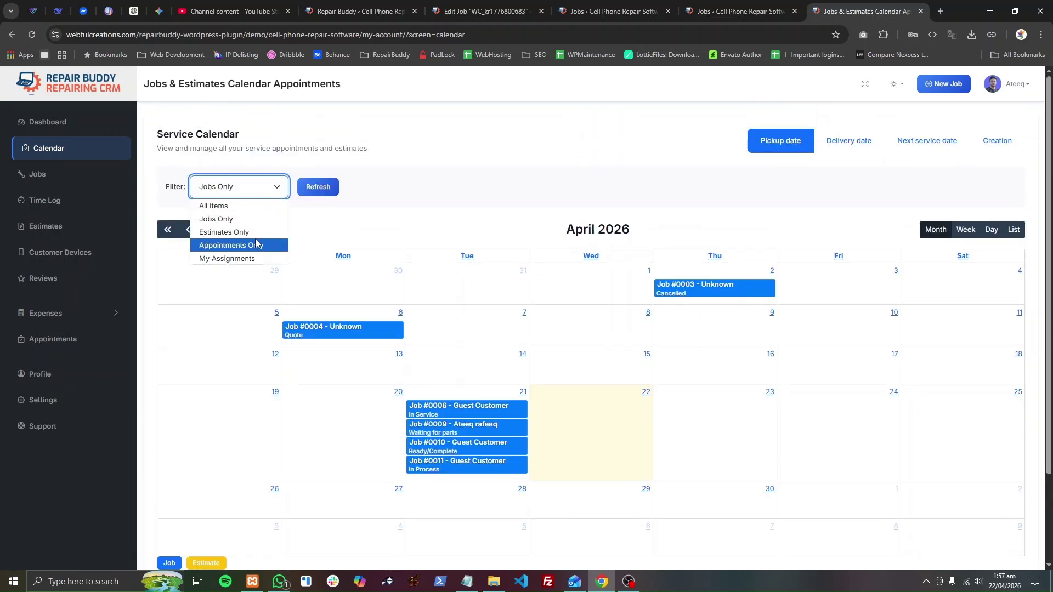
pyautogui.click(262, 258)
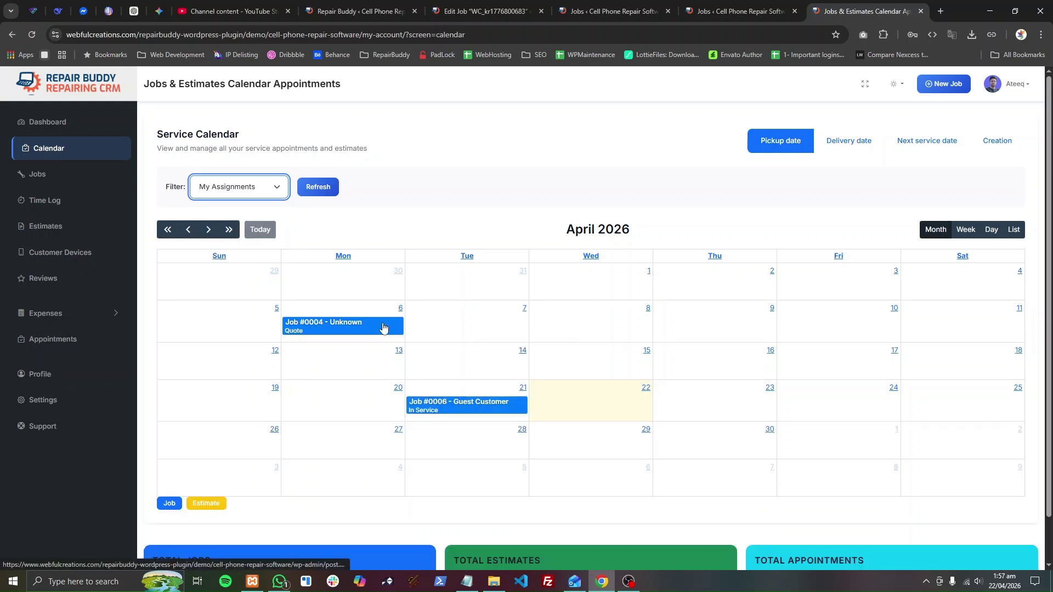
# - Filter the portal's jobs list to the Quote status and go back to the Ready/Complete status form
pyautogui.click(77, 177)
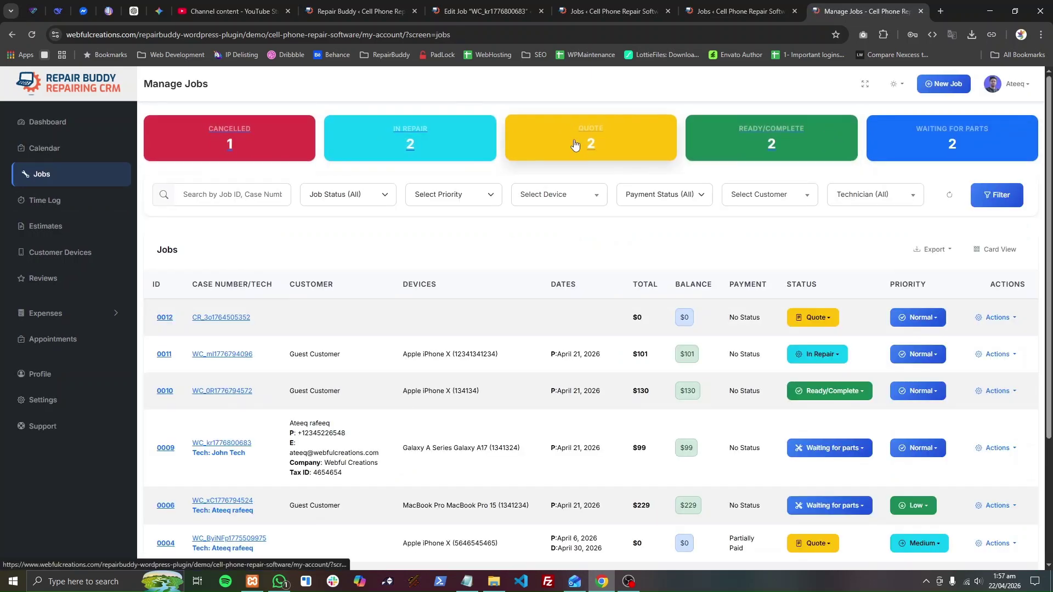
pyautogui.click(900, 137)
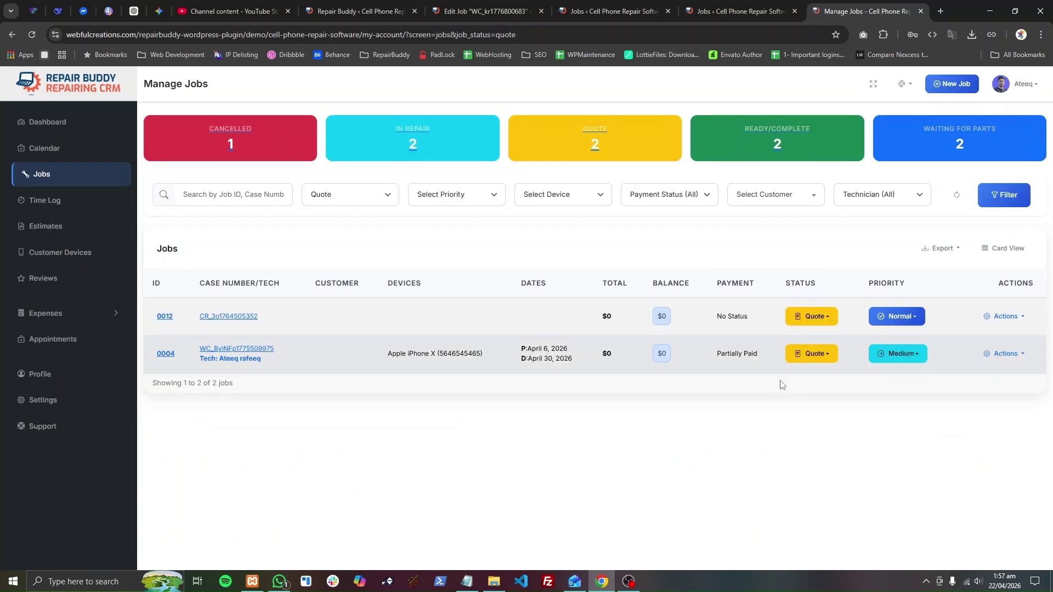
pyautogui.hotkey('ctrl', 'pageup')
pyautogui.hotkey('ctrl', 'pageup')
pyautogui.hotkey('ctrl', 'pageup')
pyautogui.hotkey('ctrl', 'pageup')
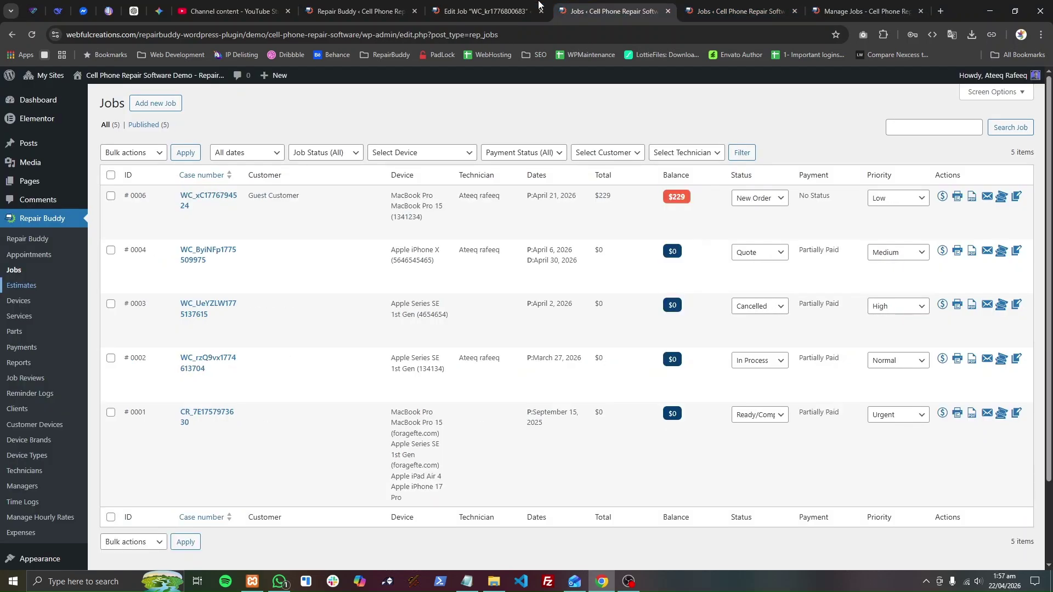
pyautogui.hotkey('shift', 'Tab')
pyautogui.hotkey('shift', 'Tab')
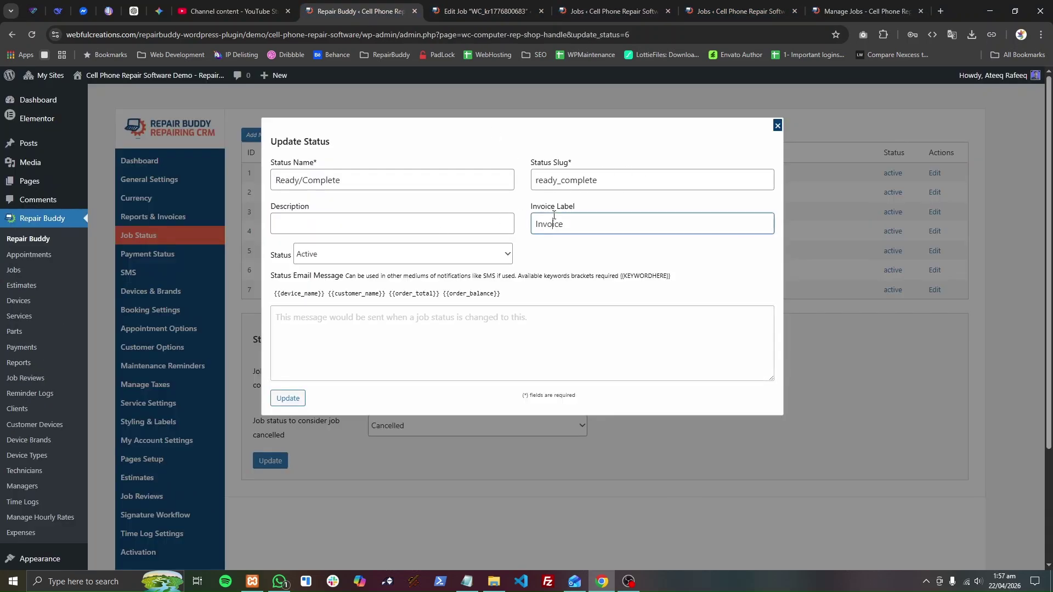
# - Show the jobs of all statuses in the customer portal and open the printable invoice for job 0011
pyautogui.hotkey('ctrl', 'pagedown')
pyautogui.hotkey('ctrl', 'pagedown')
pyautogui.hotkey('ctrl', 'pagedown')
pyautogui.hotkey('ctrl', 'pagedown')
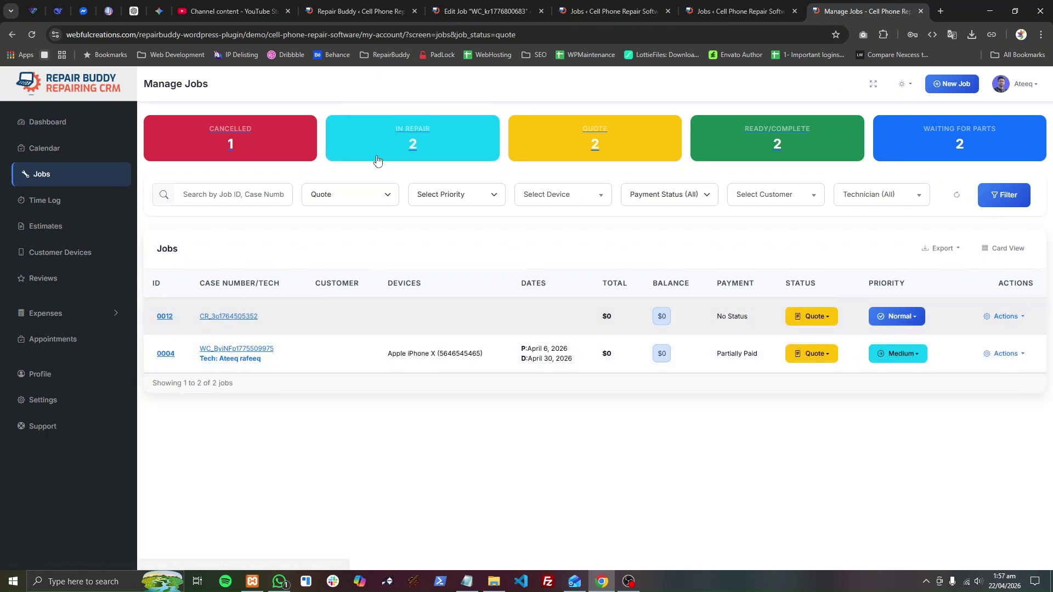
pyautogui.press('F5')
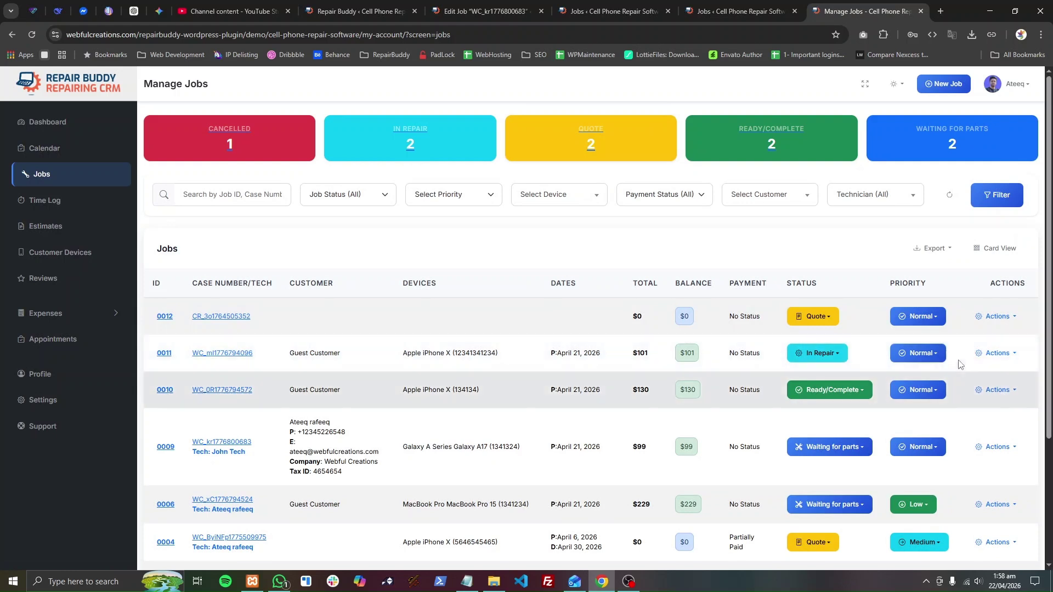
pyautogui.click(990, 353)
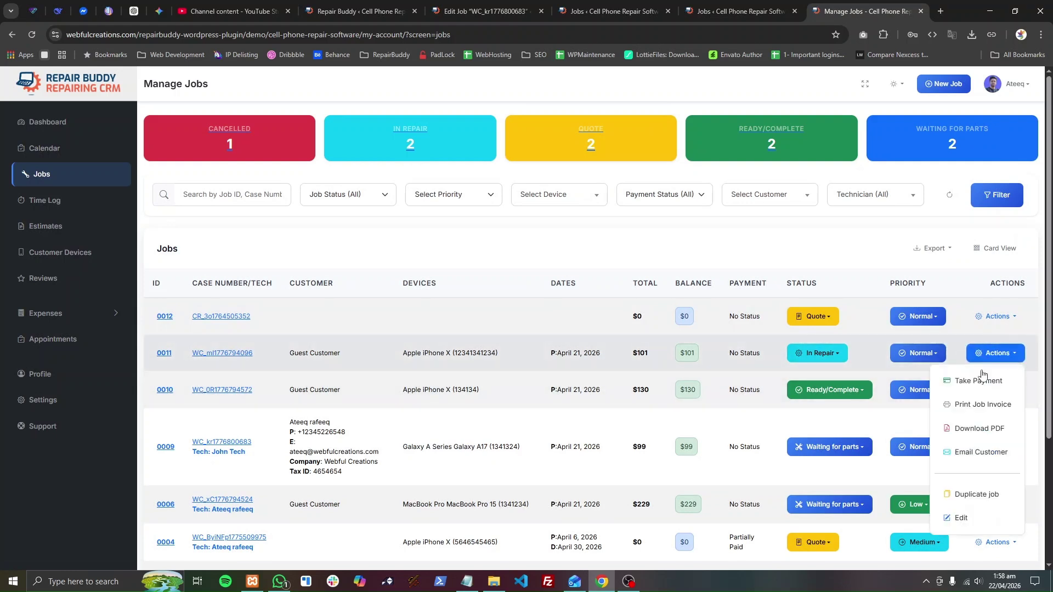
pyautogui.click(986, 405)
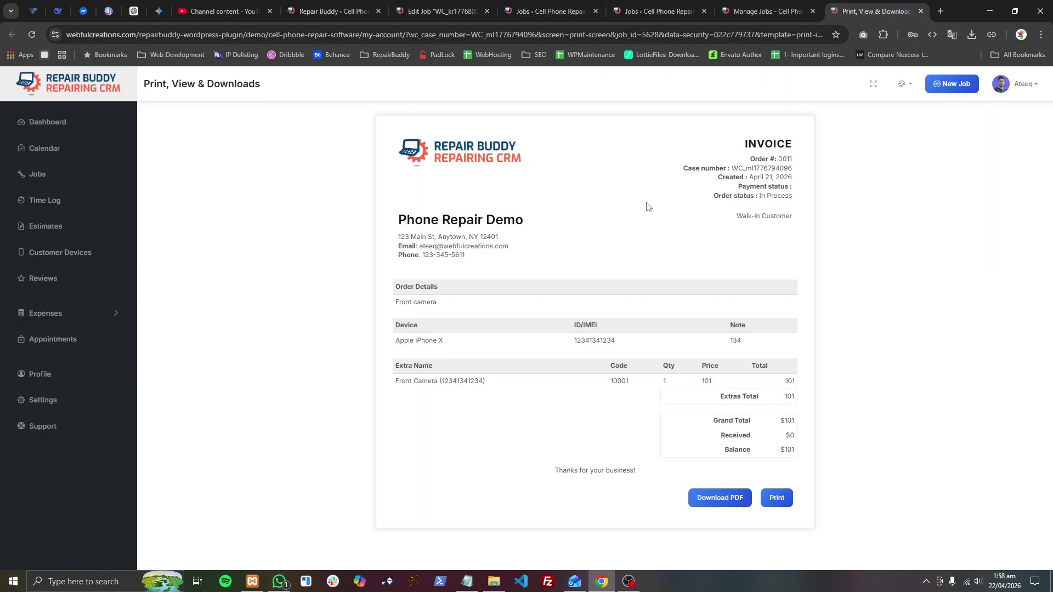
# - Open the printable job invoice for the Galaxy A17 job from the portal's jobs list
pyautogui.click(768, 10)
pyautogui.scroll(-2, 866, 365)
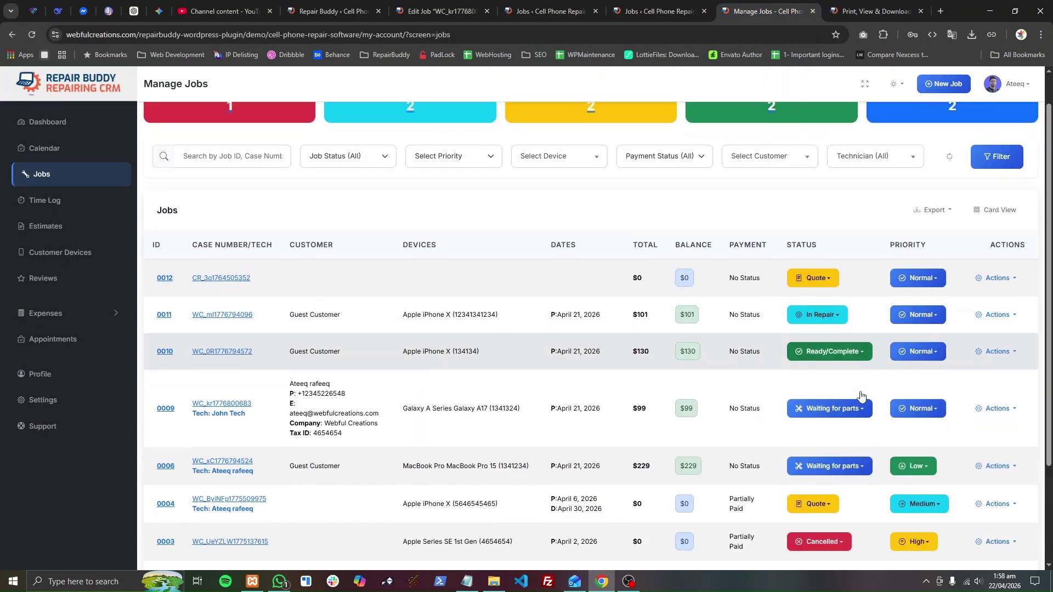
pyautogui.click(996, 337)
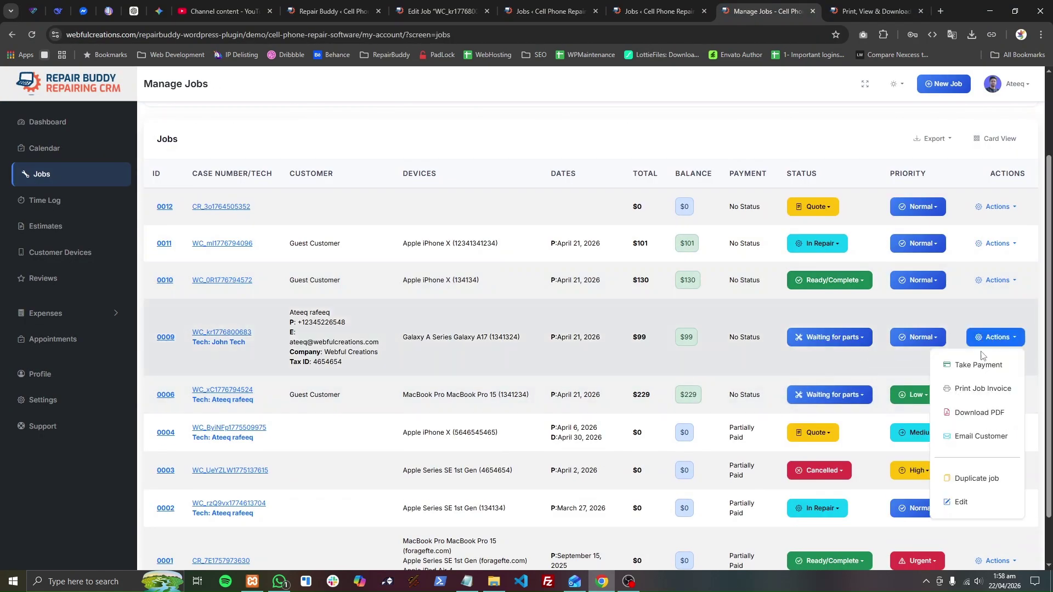
pyautogui.click(988, 388)
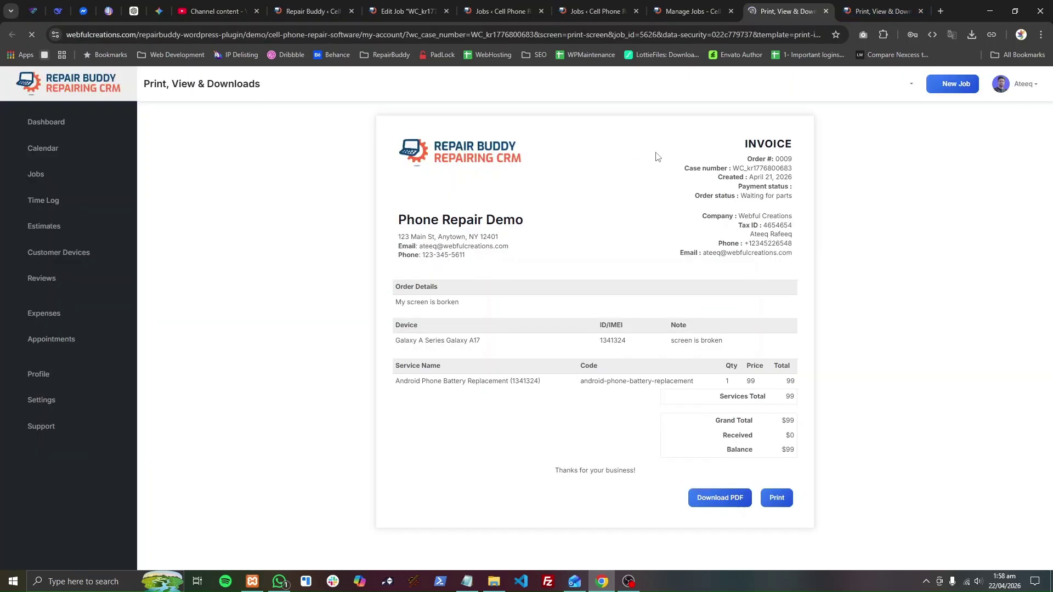
# - Open the printable document of the Apple iPhone X job with Quote status and medium priority, and highlight its document title
pyautogui.hotkey('ctrl', 'shift', 'Tab')
pyautogui.scroll(-1, 880, 356)
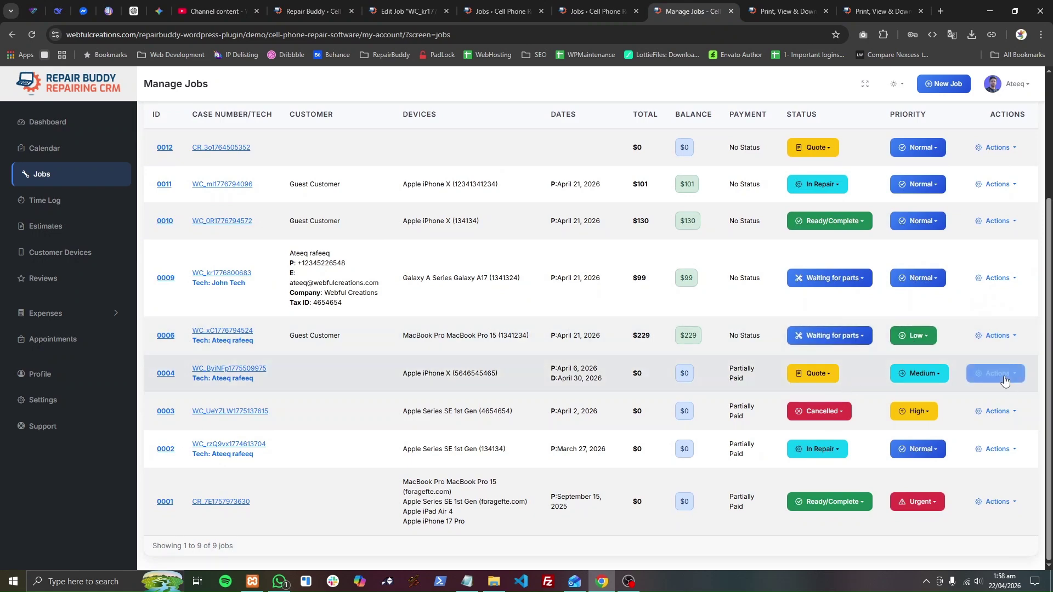
pyautogui.click(998, 373)
pyautogui.click(985, 424)
pyautogui.click(836, 11)
pyautogui.click(836, 11)
pyautogui.moveTo(725, 144); pyautogui.dragTo(797, 146)
pyautogui.click(804, 153)
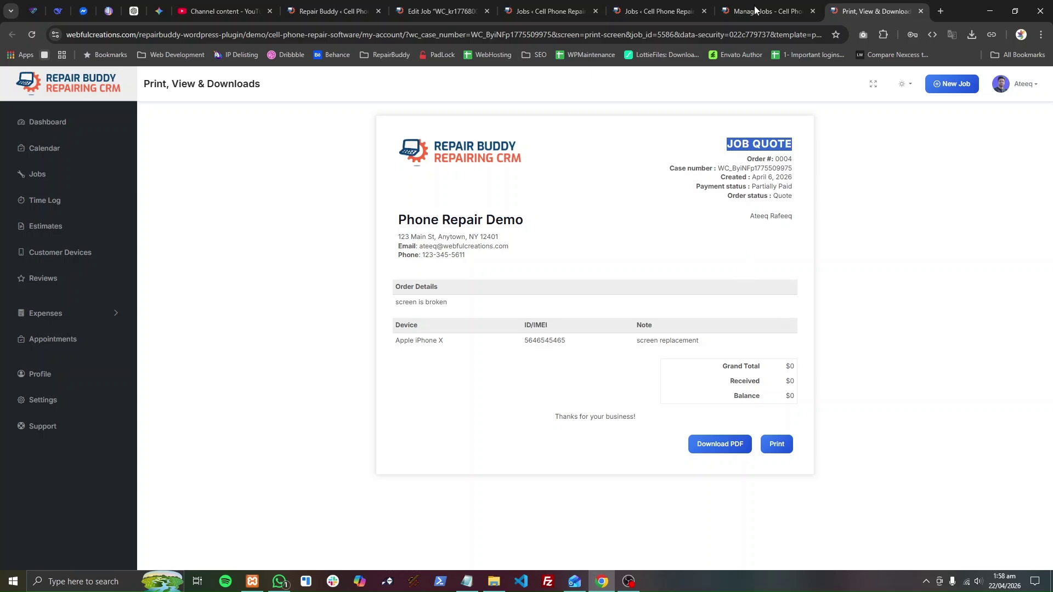
# - Reopen the Galaxy A17 job's printable invoice, close the quote document and return to the portal's jobs list
pyautogui.click(763, 11)
pyautogui.click(659, 11)
pyautogui.click(765, 11)
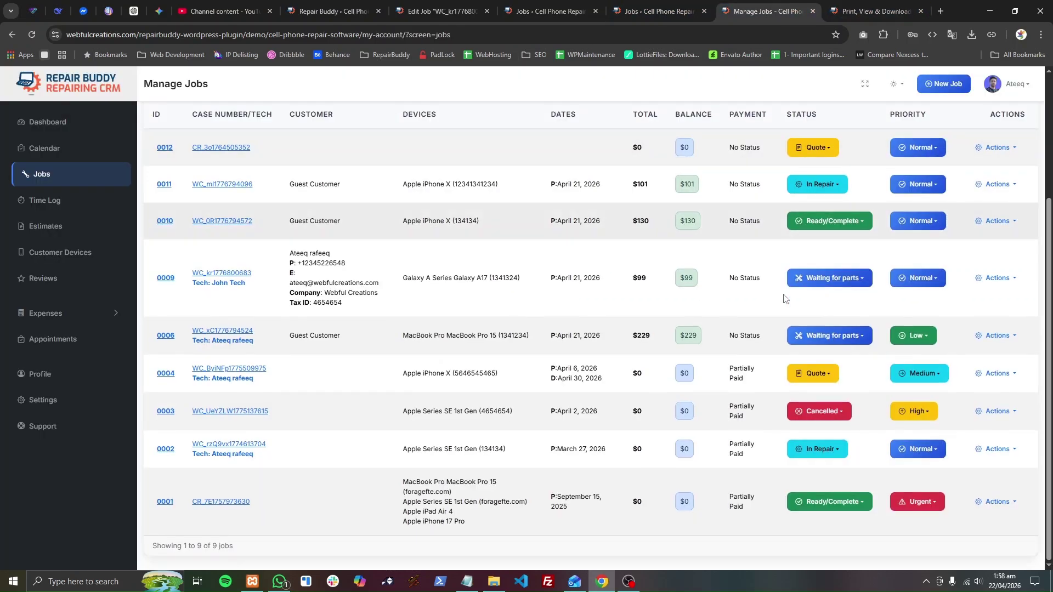
pyautogui.scroll(3, 784, 299)
pyautogui.click(982, 447)
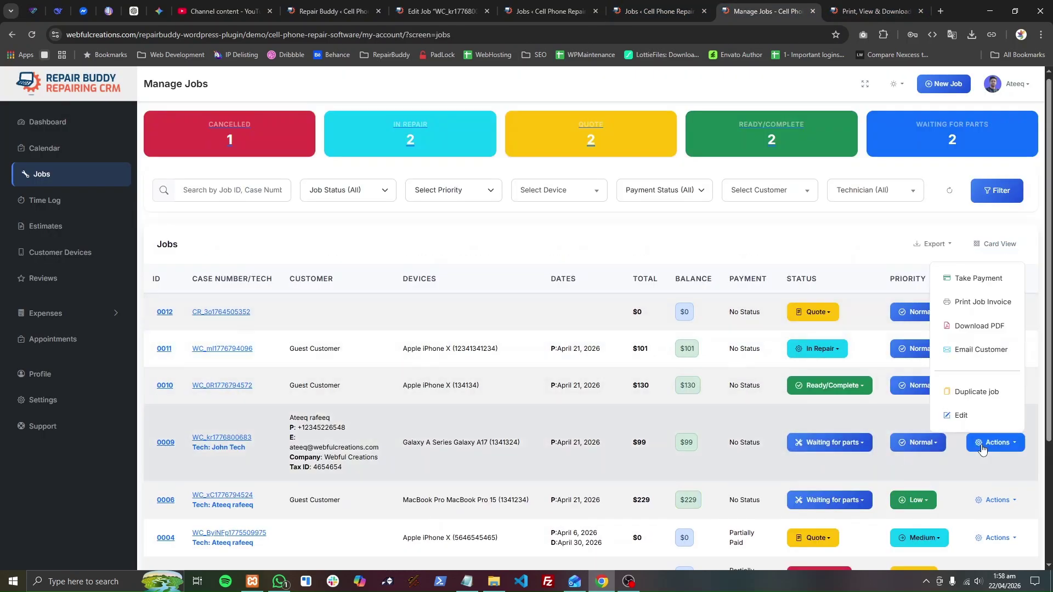
pyautogui.click(979, 302)
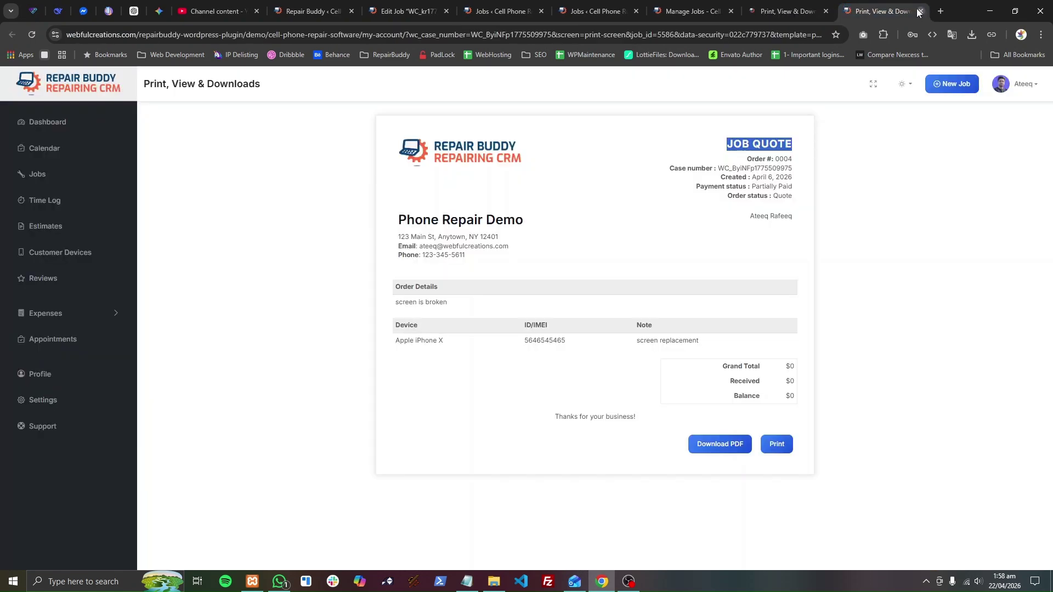
pyautogui.click(920, 11)
pyautogui.click(768, 11)
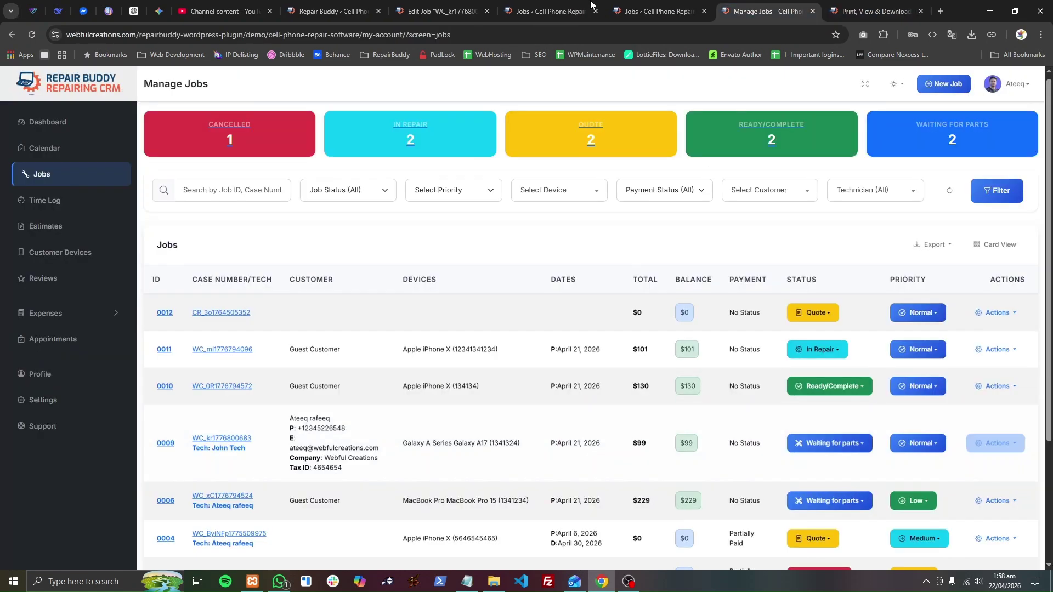
# - Go to RepairBuddy's reports in the WordPress admin and open the Daily Sales report options
pyautogui.click(659, 11)
pyautogui.click(448, 10)
pyautogui.scroll(4, 467, 237)
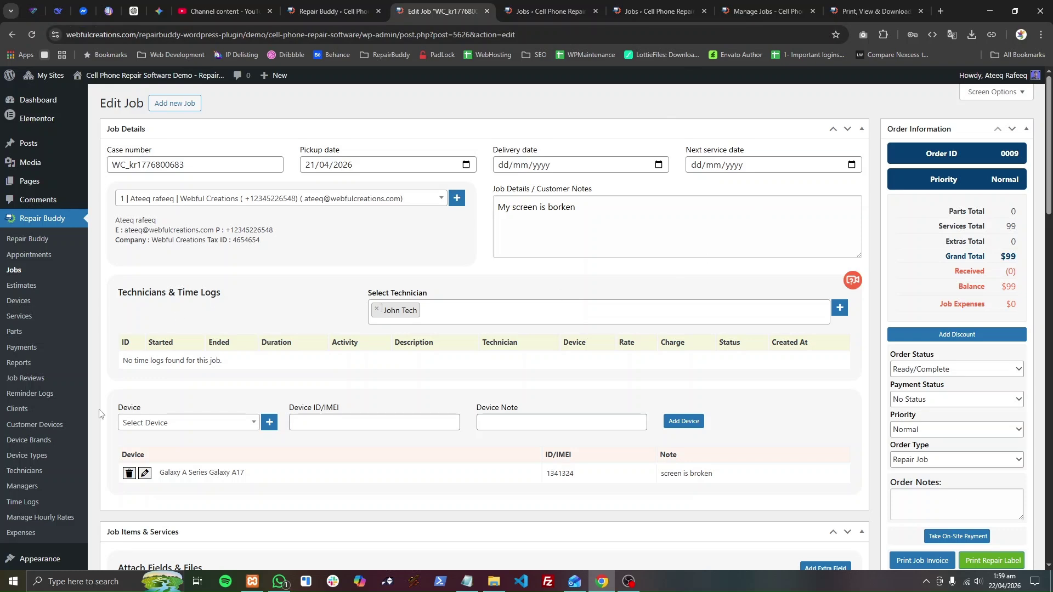
pyautogui.click(32, 365)
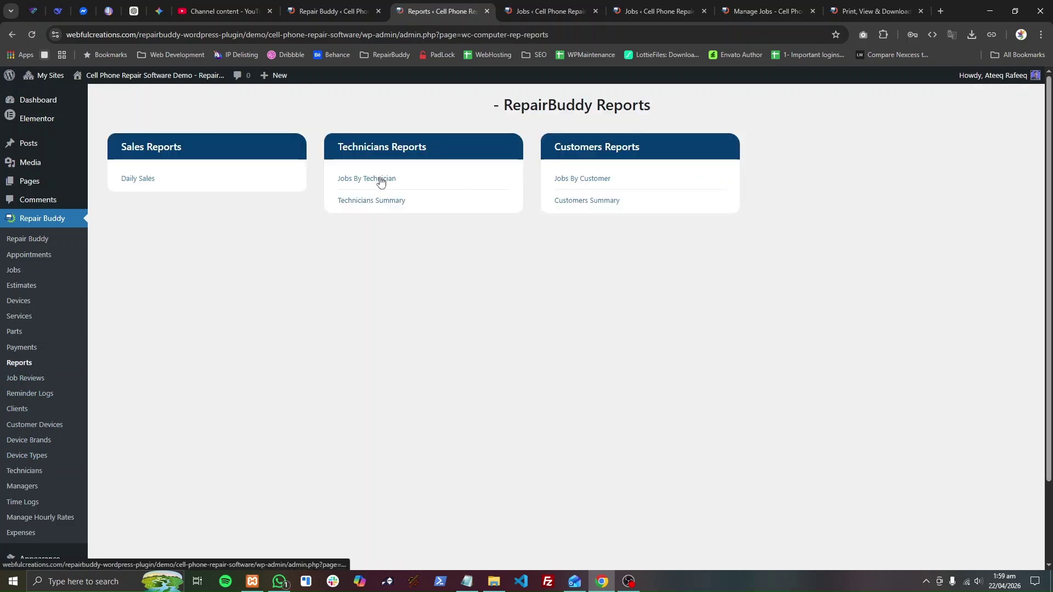
pyautogui.click(138, 180)
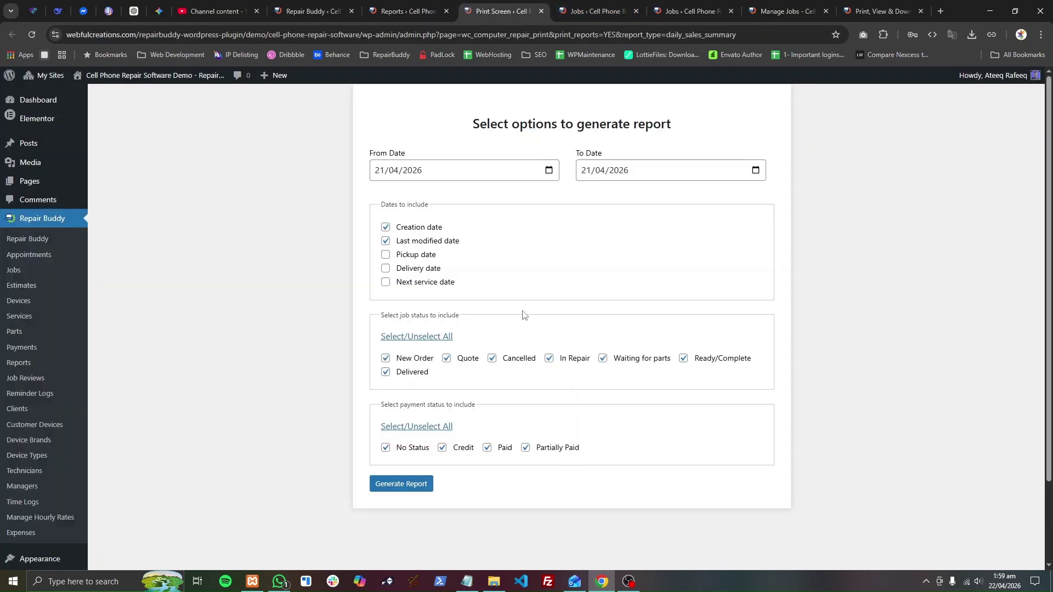
# - Generate the Daily Sales report from 21/04/2025 with only the Ready/Complete and Delivered job statuses included
pyautogui.click(431, 338)
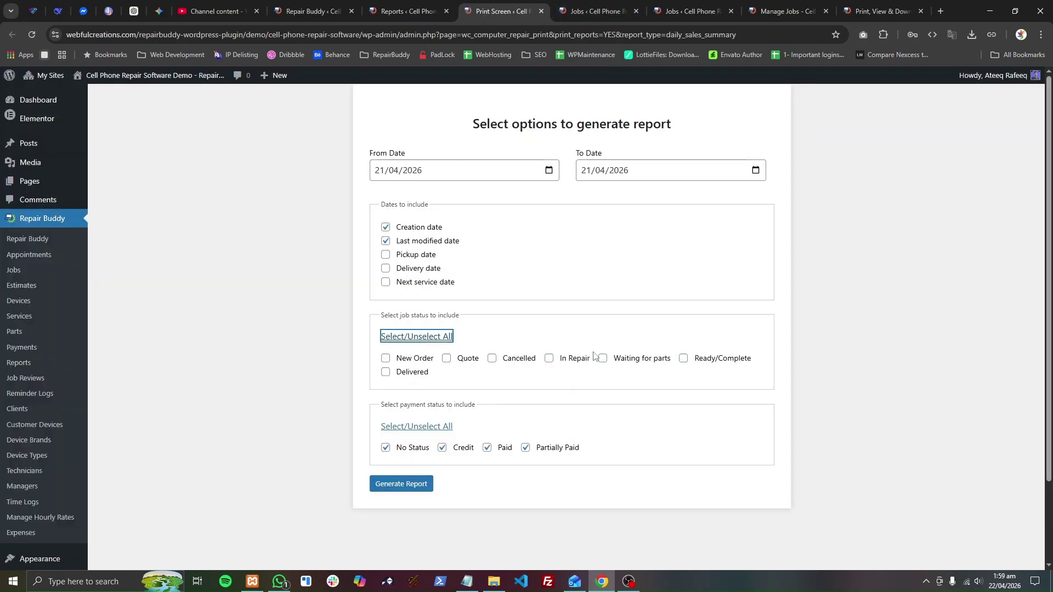
pyautogui.click(694, 359)
pyautogui.click(423, 375)
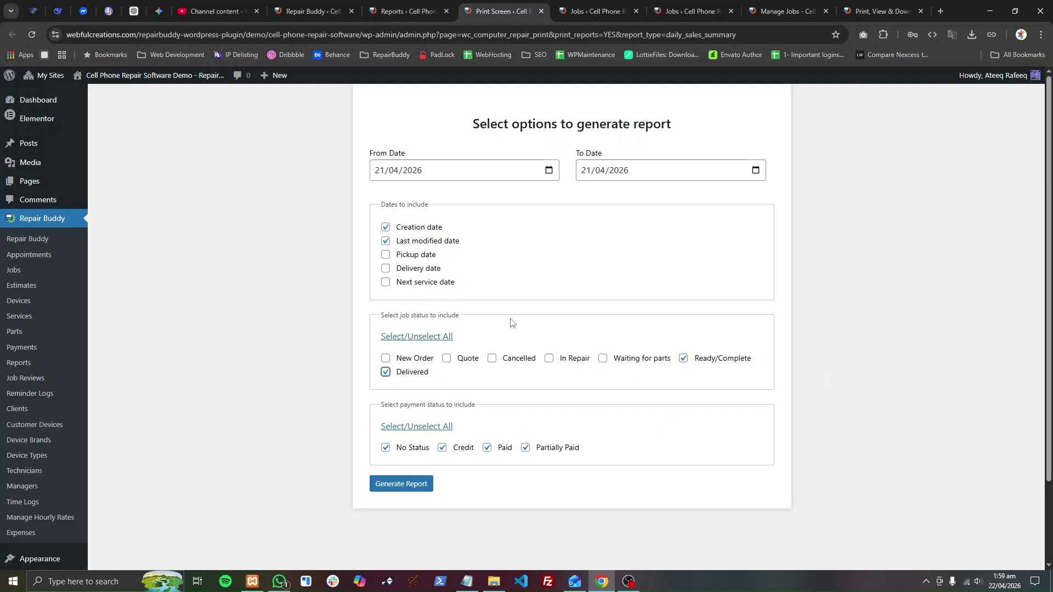
pyautogui.click(414, 175)
pyautogui.write('2025')
pyautogui.click(414, 484)
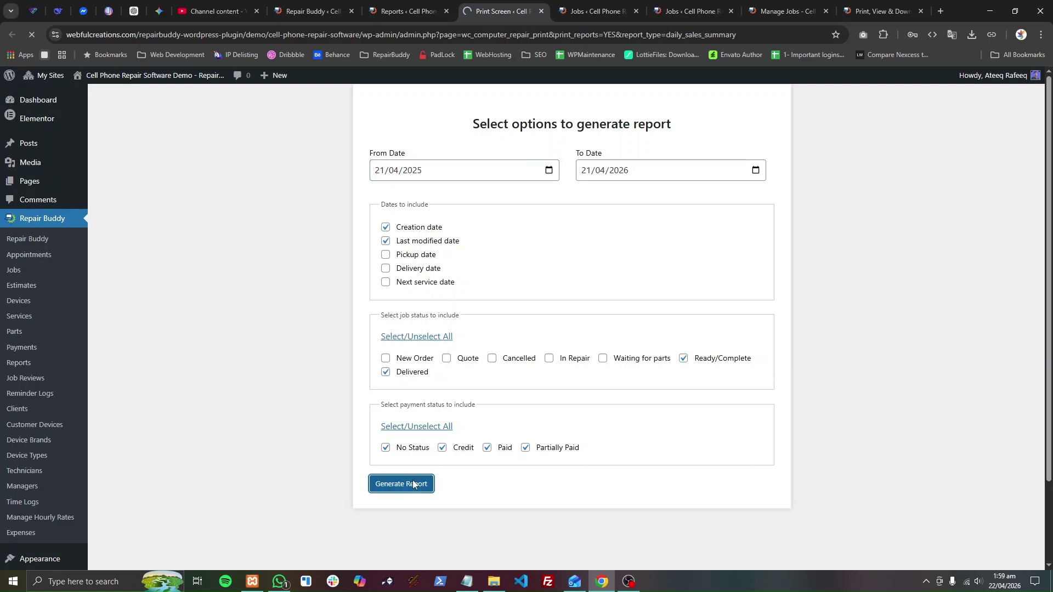
# - Check the job status shown in the Daily Sales Summary and return to the admin jobs list
pyautogui.moveTo(554, 232); pyautogui.dragTo(591, 231)
pyautogui.click(577, 281)
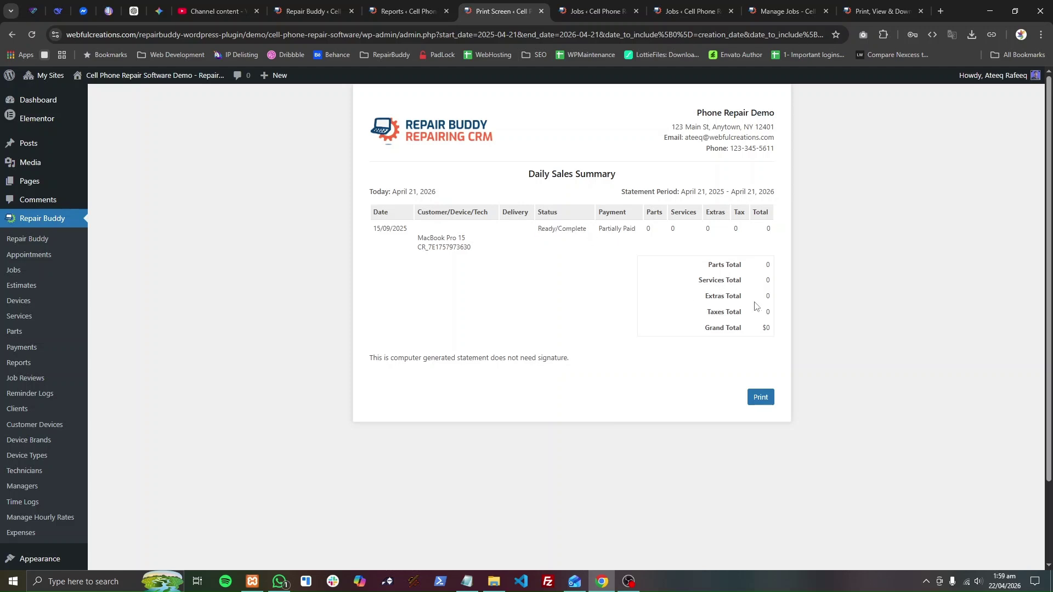
pyautogui.click(595, 11)
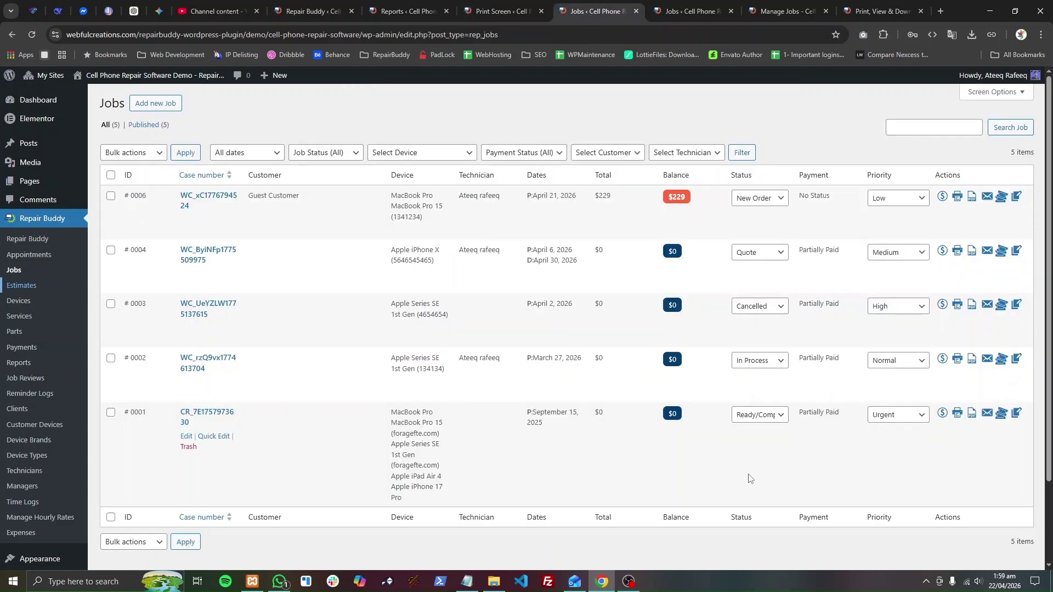